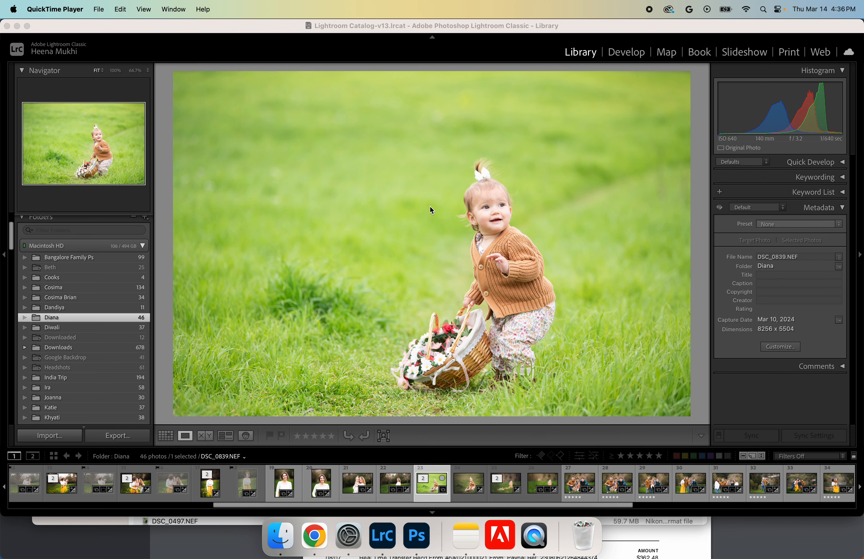
Open the photo for developing, enable lens profile corrections and apply the Auto Upright transform
click(625, 53)
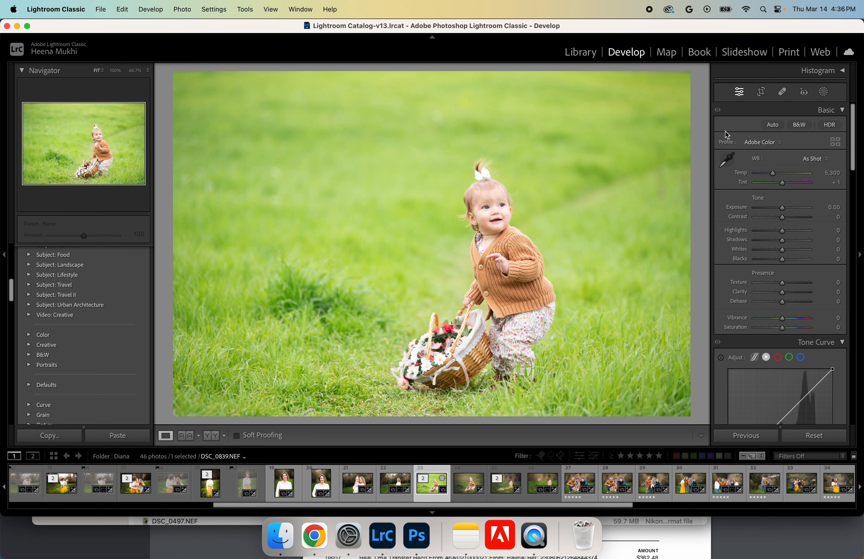
scroll(818, 285, down, 15)
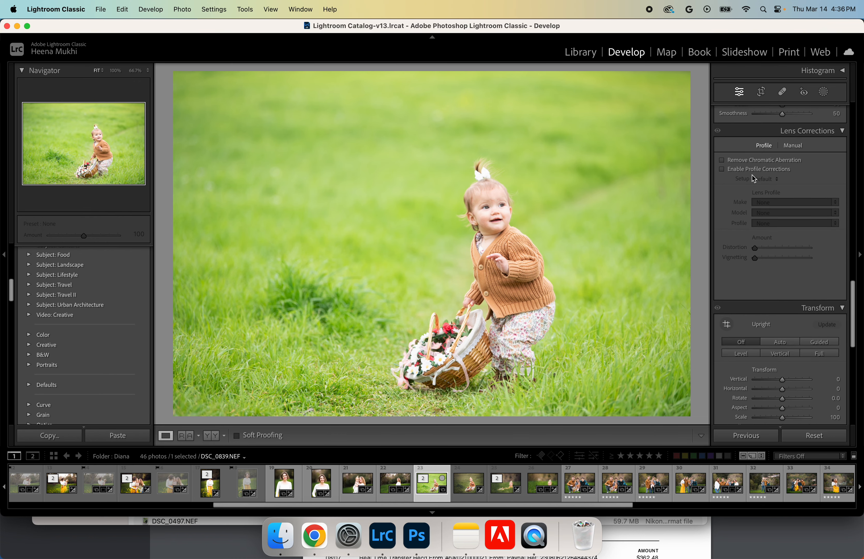
click(722, 168)
scroll(747, 280, down, 1)
scroll(747, 280, down, 1)
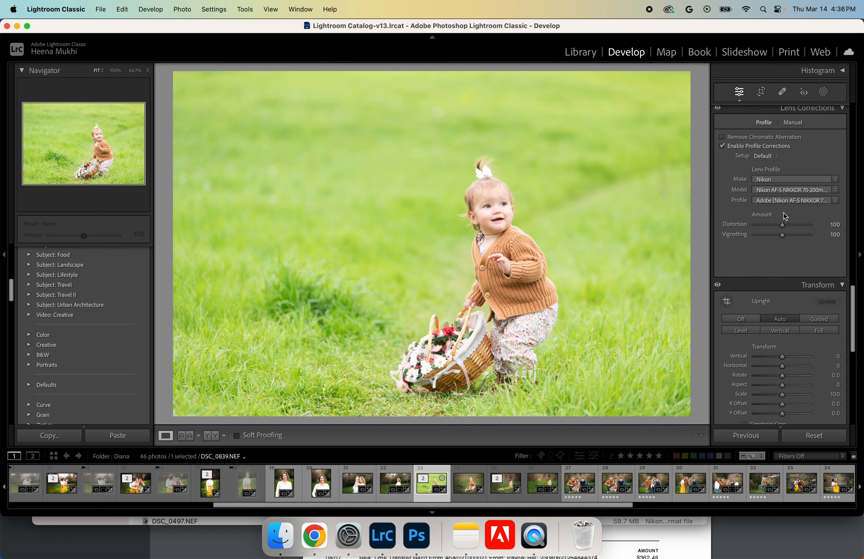
Crop the photo slightly tighter from its upper-left corner, keeping the original aspect ratio, and apply the crop
scroll(784, 215, up, 15)
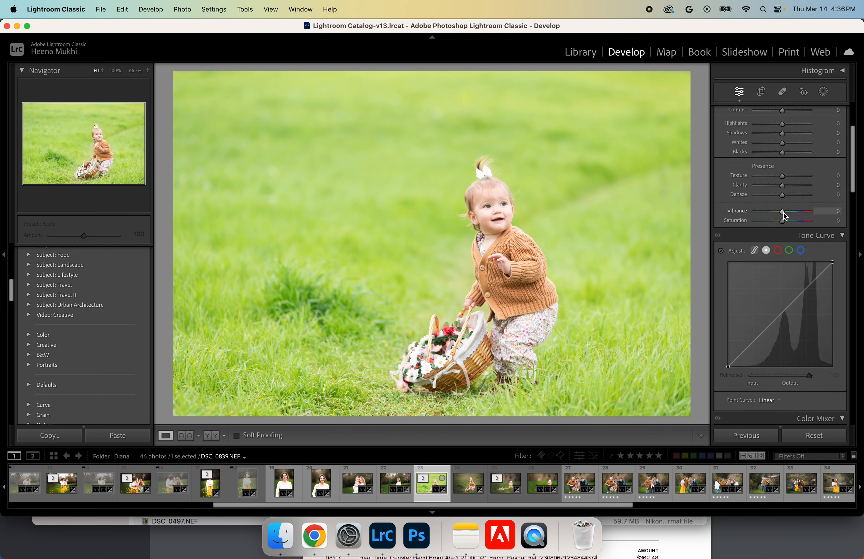
click(764, 91)
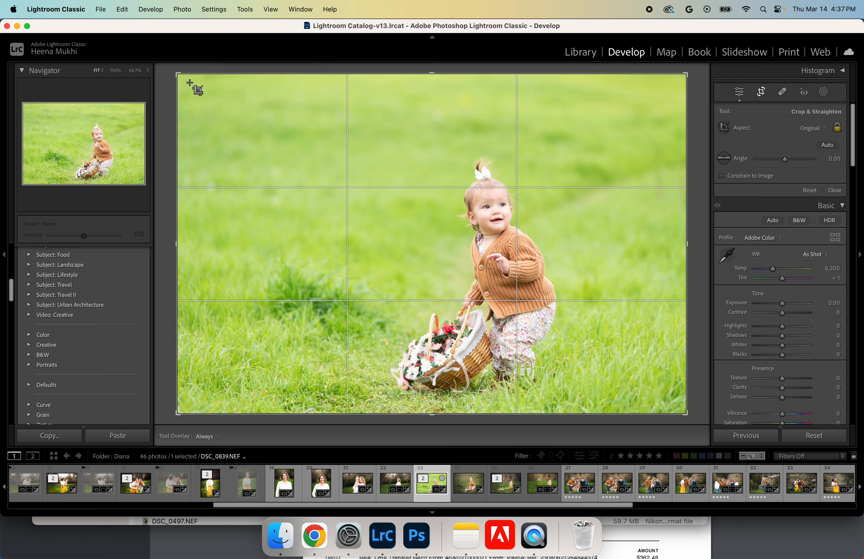
drag(177, 74, 191, 88)
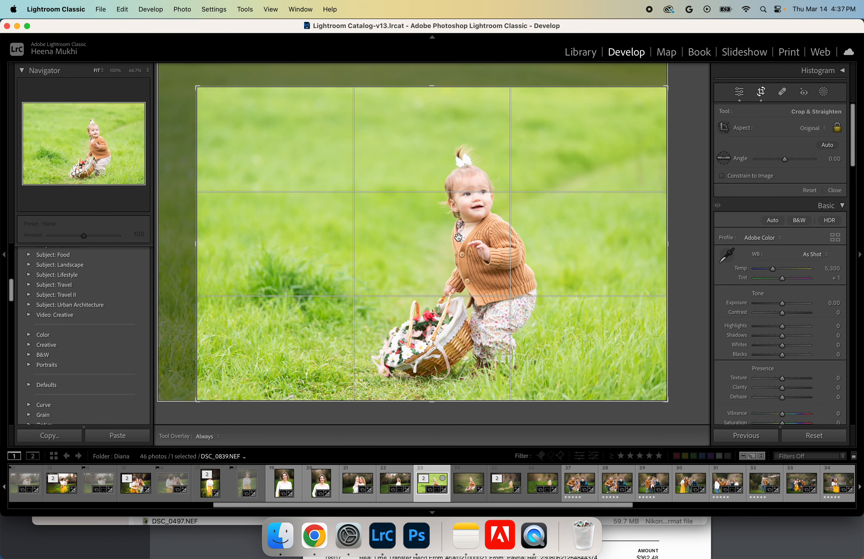
key(Return)
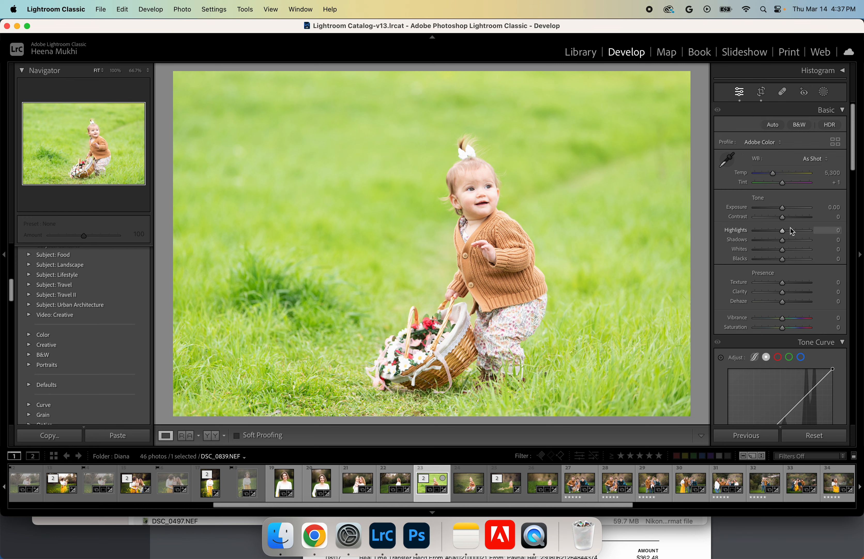
Adjust the basic tones: Contrast +23, Shadows −10, Blacks −14 and Vibrance +4
drag(783, 218, 788, 219)
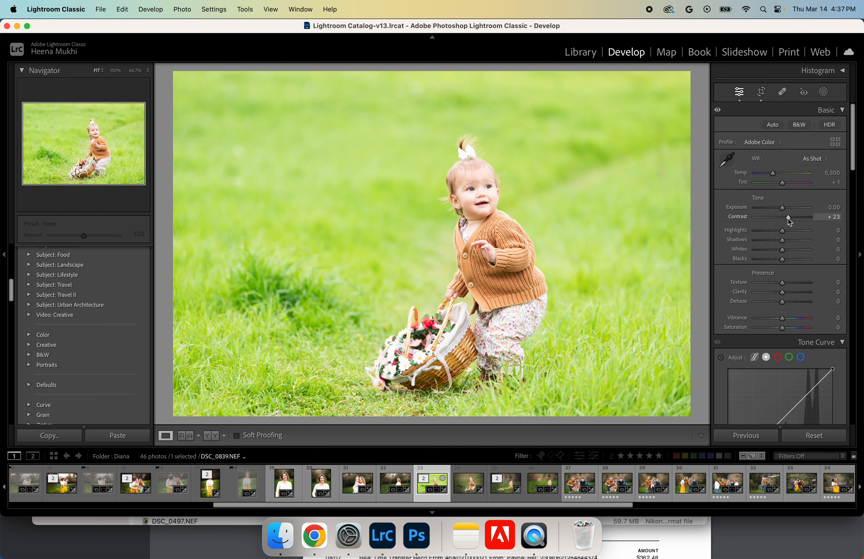
drag(782, 242, 779, 260)
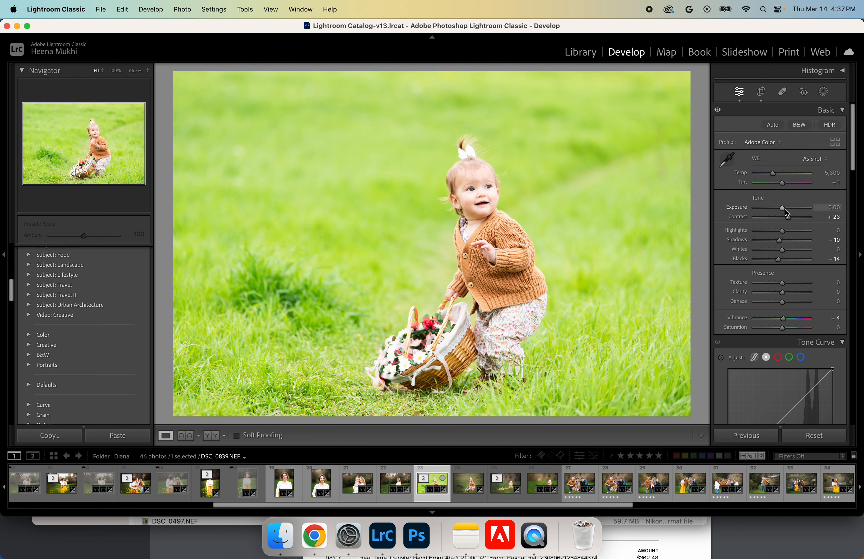
drag(782, 208, 782, 208)
In the HSL color mixer, set the green luminance to −52 and the green saturation to −27
scroll(788, 283, down, 5)
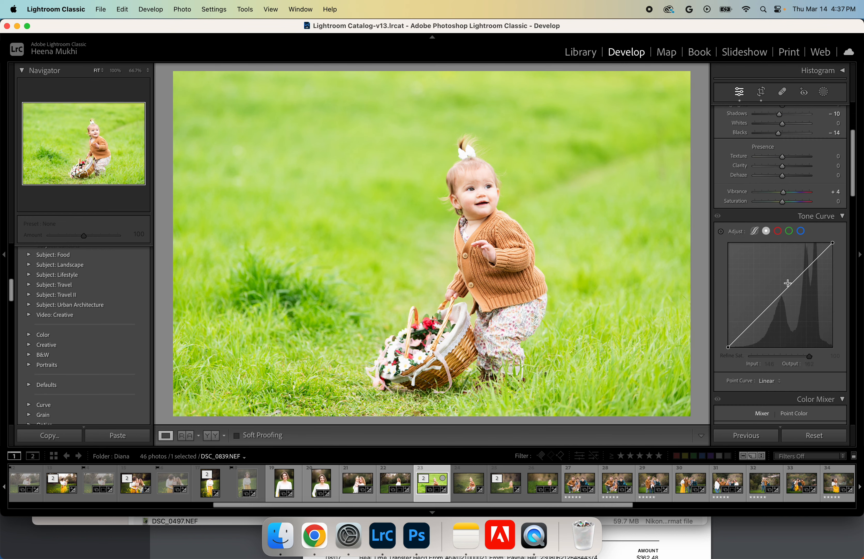
scroll(788, 283, down, 4)
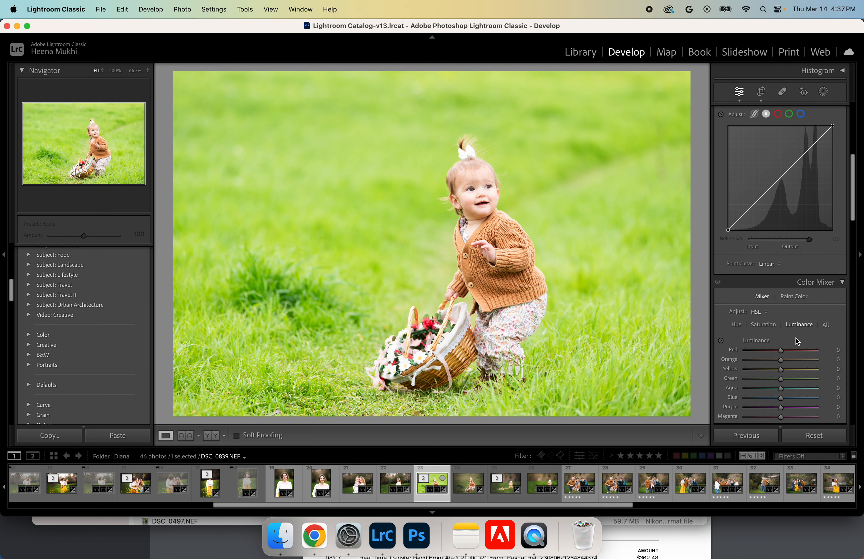
scroll(795, 338, down, 1)
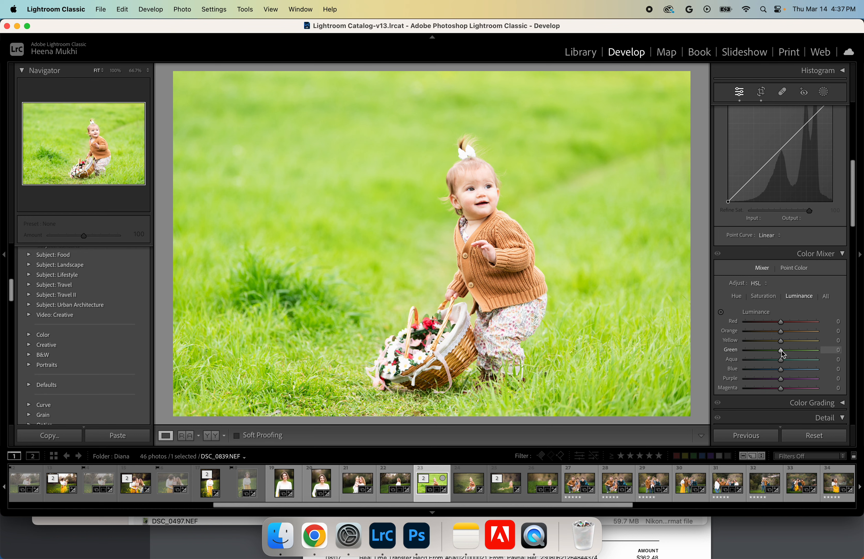
drag(782, 351, 763, 350)
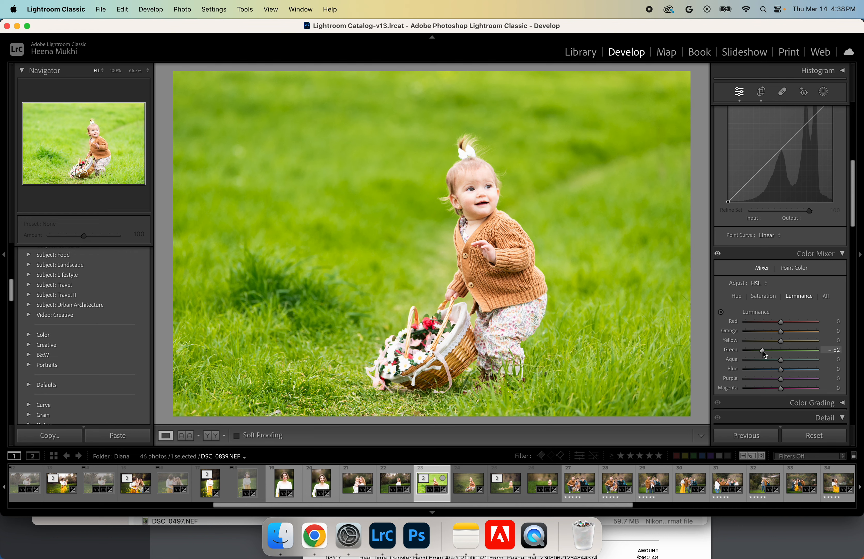
click(763, 296)
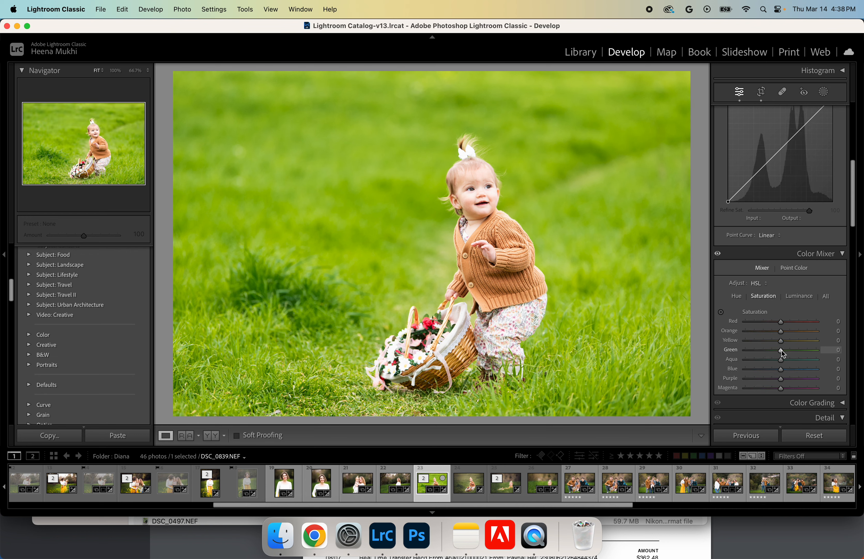
drag(777, 350, 773, 351)
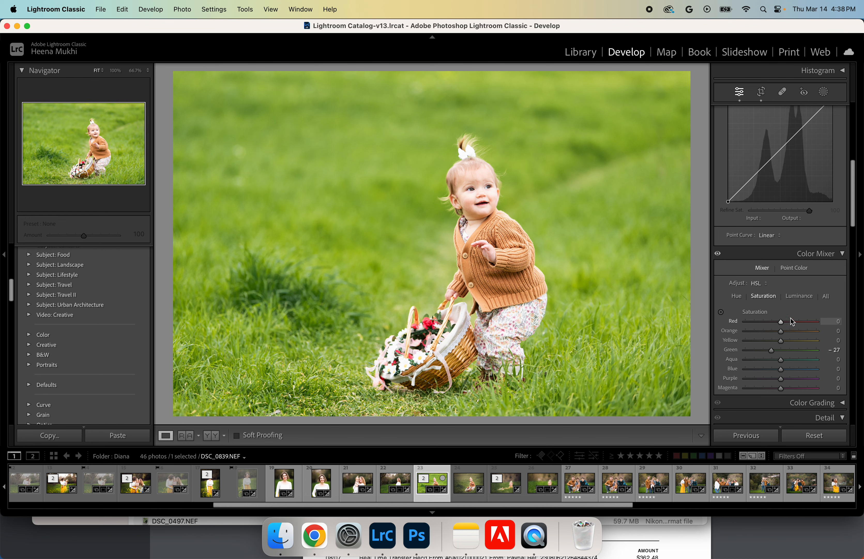
Set the yellow luminance to −5 and darken the green luminance slightly further
click(799, 296)
click(797, 295)
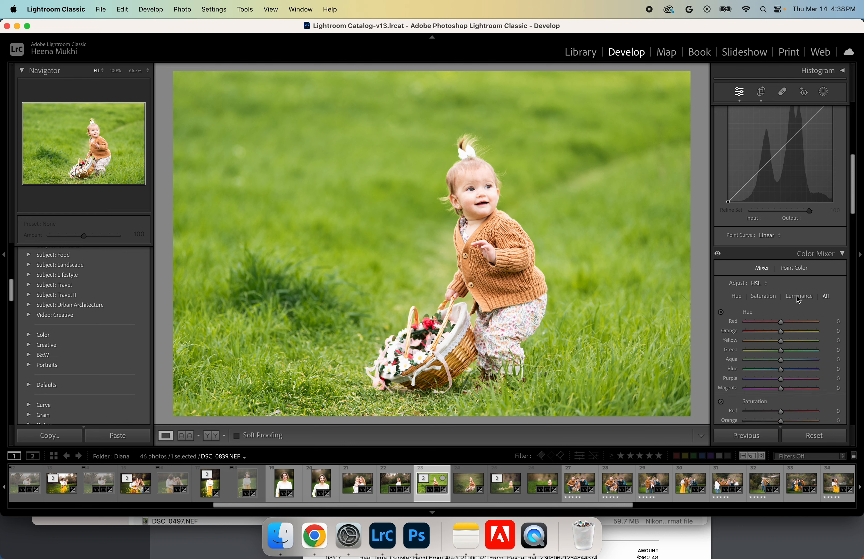
click(795, 297)
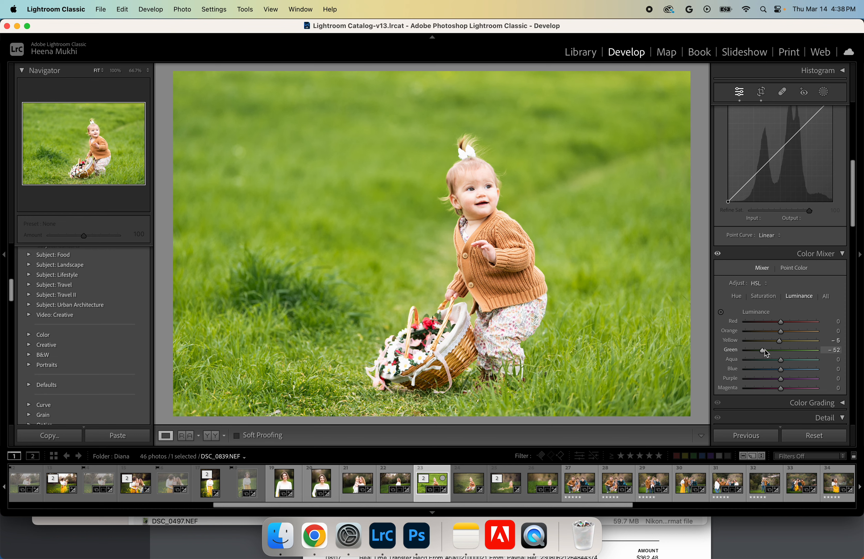
drag(765, 349, 760, 349)
Reduce the green saturation a little further in the HSL color mixer
click(764, 295)
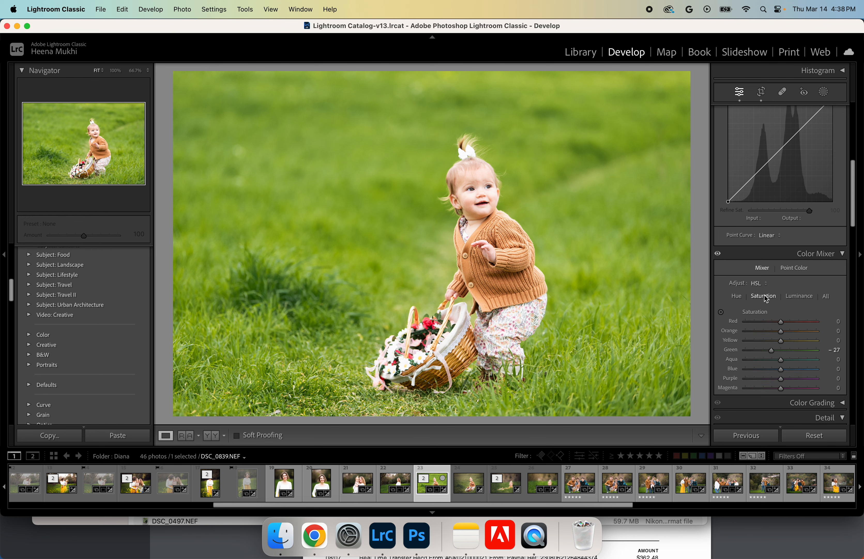
click(770, 348)
drag(771, 351, 769, 348)
Set the green hue to +11 and compare the edited photo with its before version
click(738, 297)
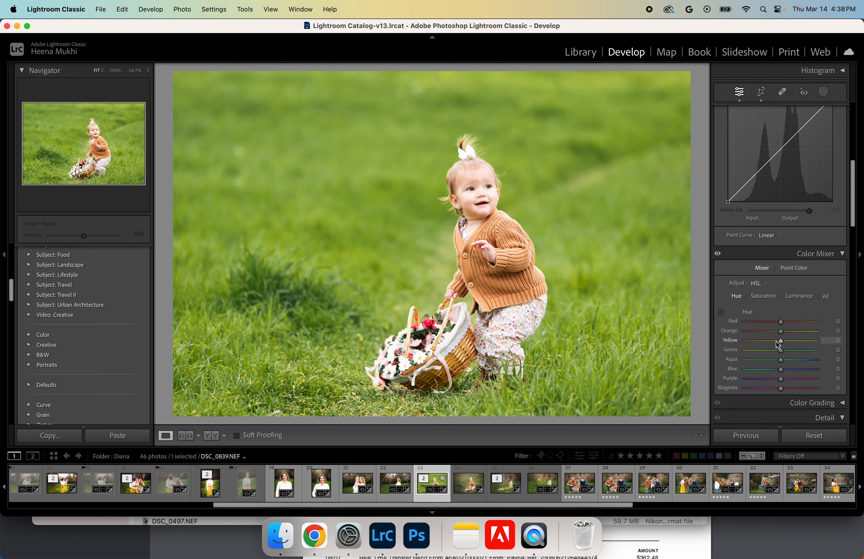
drag(781, 349, 787, 354)
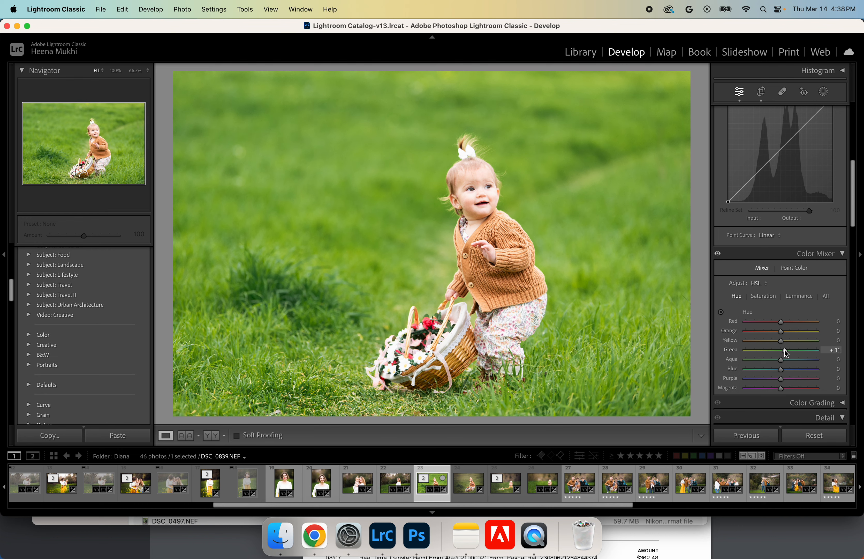
key(backslash)
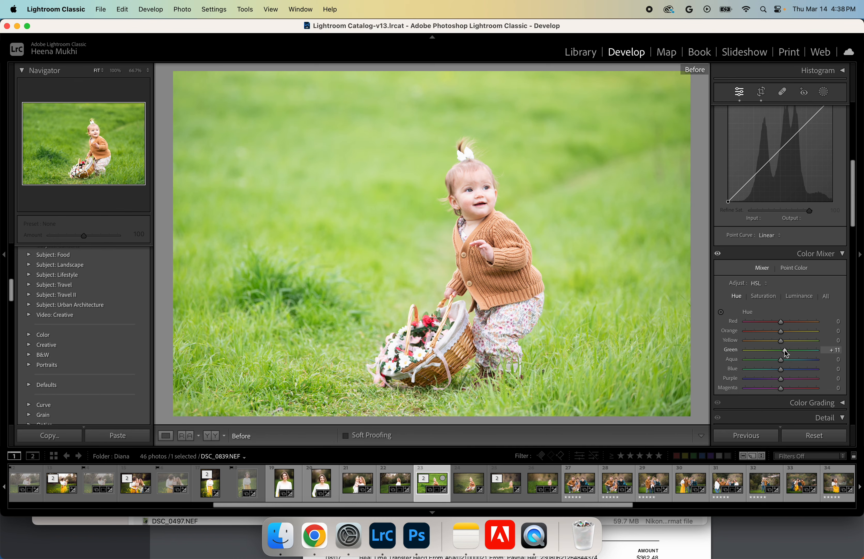
key(backslash)
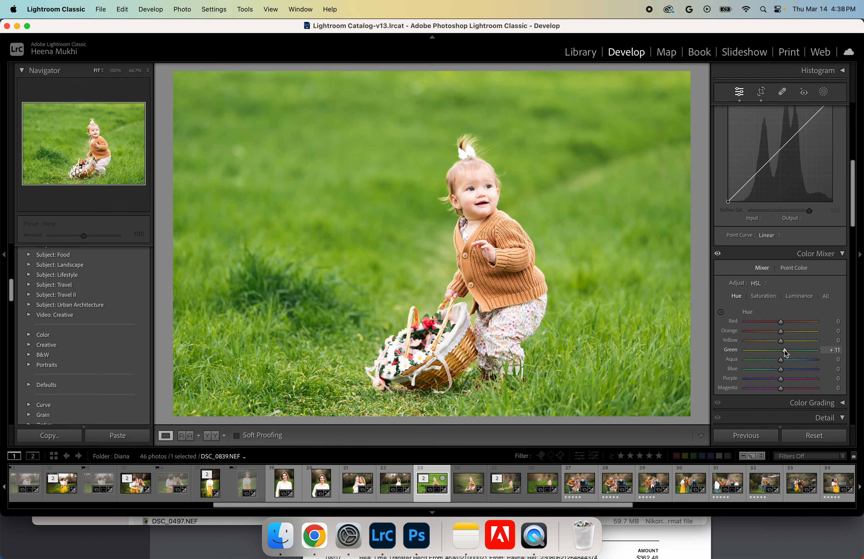
key(backslash)
key(backslash)
Create a Select Subject mask and set its Contrast to 22 and Sharpness to 20
click(820, 95)
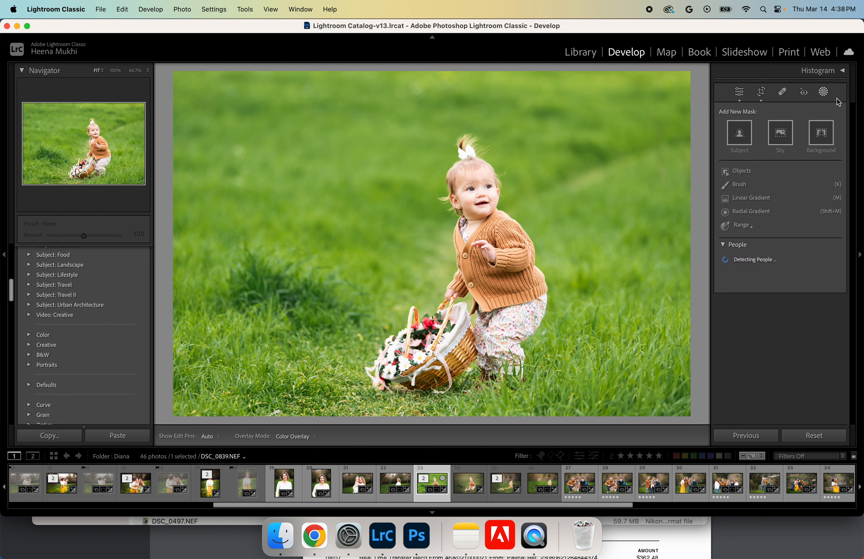
click(739, 139)
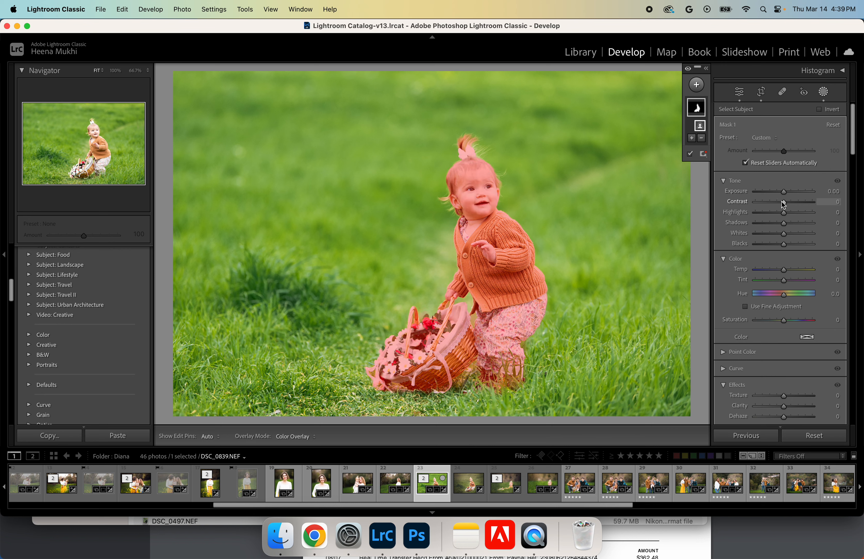
drag(783, 203, 790, 204)
scroll(789, 332, down, 5)
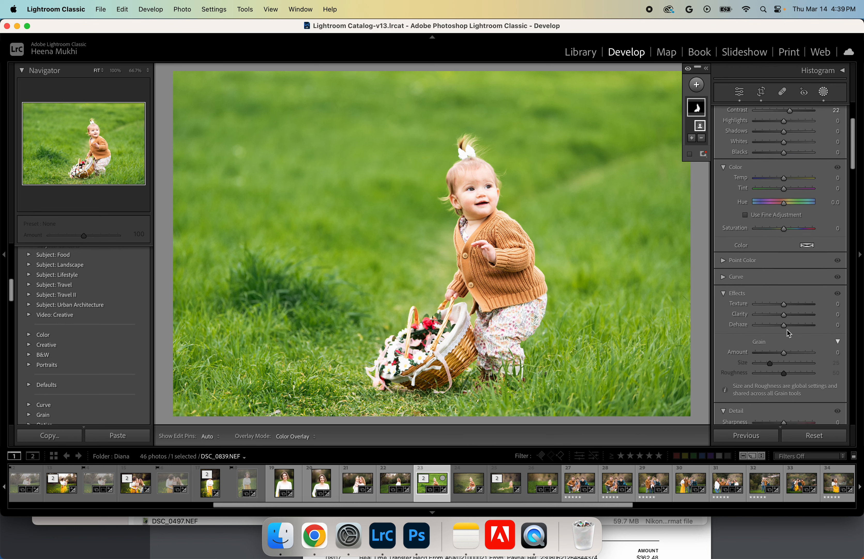
scroll(787, 329, down, 4)
drag(785, 364, 792, 369)
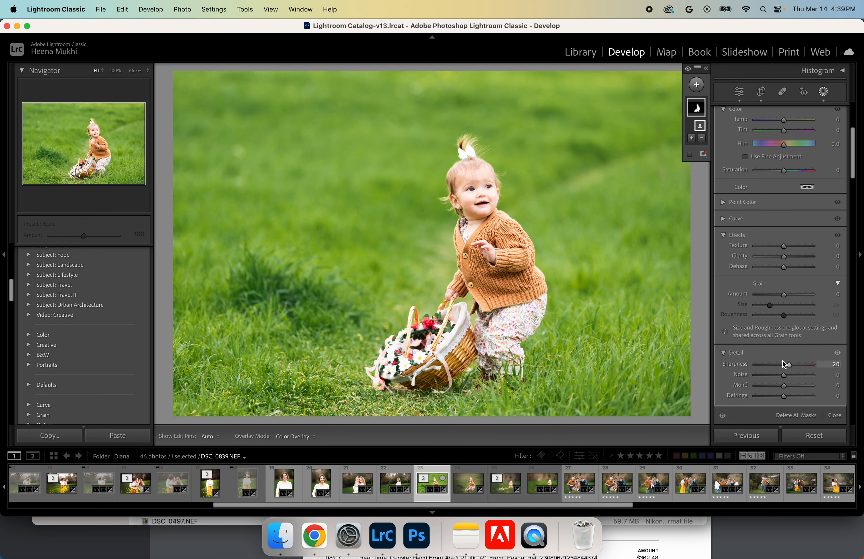
Add a large radial gradient mask over the upper middle of the background and subtract the subject from it
click(699, 86)
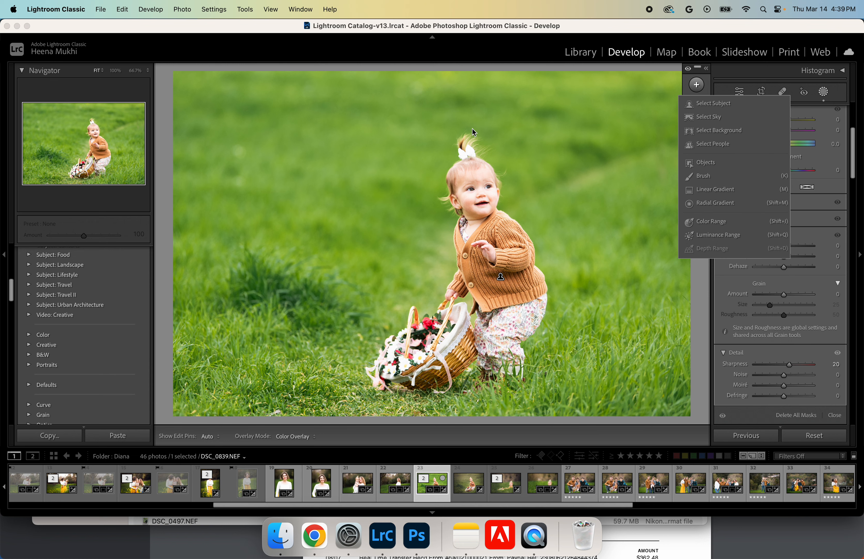
click(717, 208)
drag(391, 76, 600, 225)
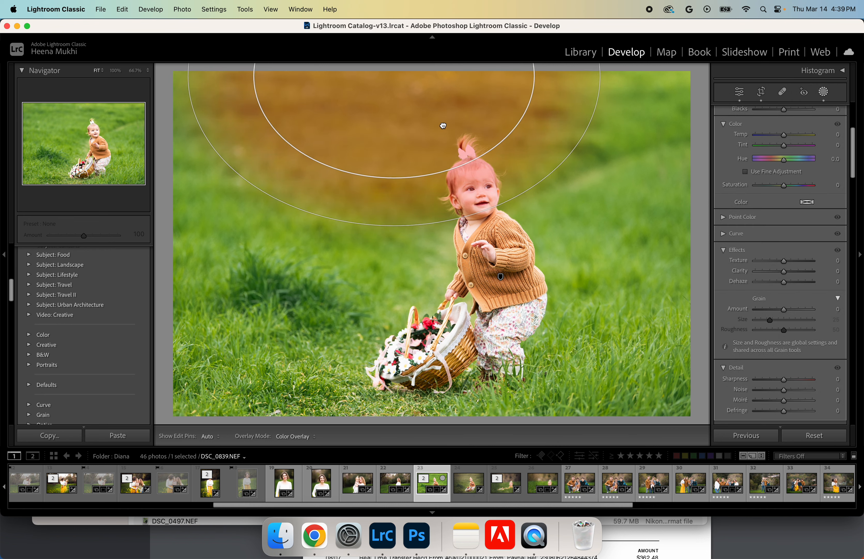
drag(443, 126, 475, 147)
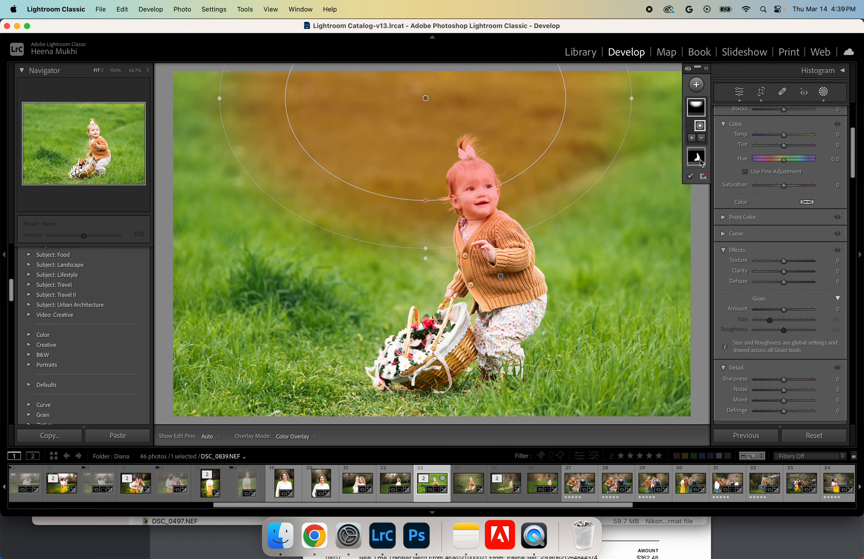
click(702, 138)
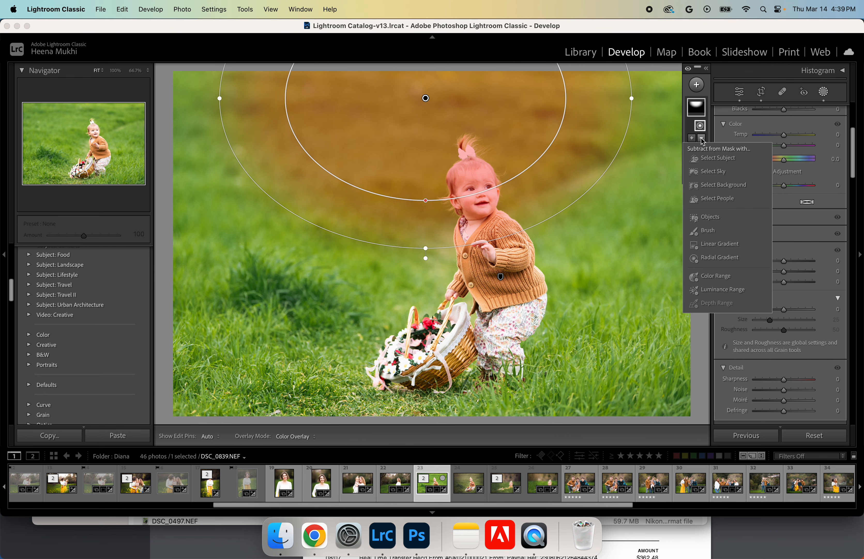
click(715, 159)
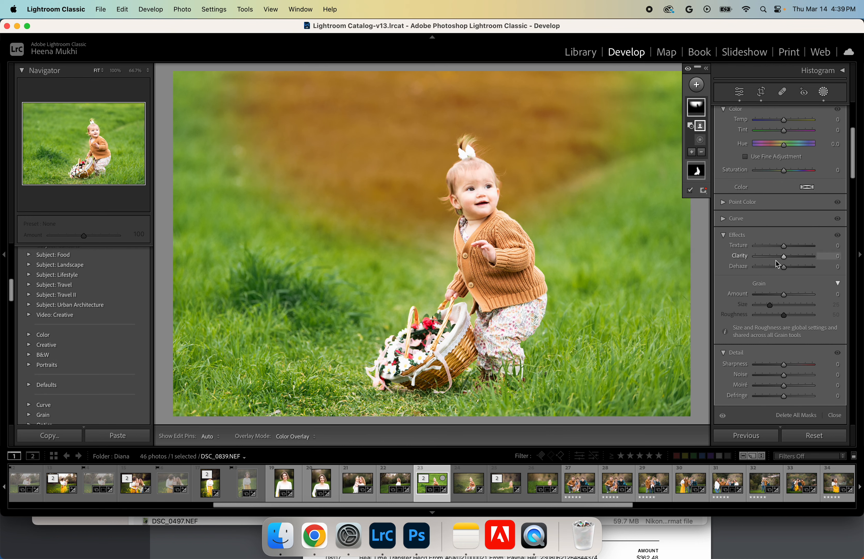
Adjust the radial gradient mask: Exposure 0.33, Temp −5, Dehaze −15 and Clarity −12
scroll(777, 264, up, 4)
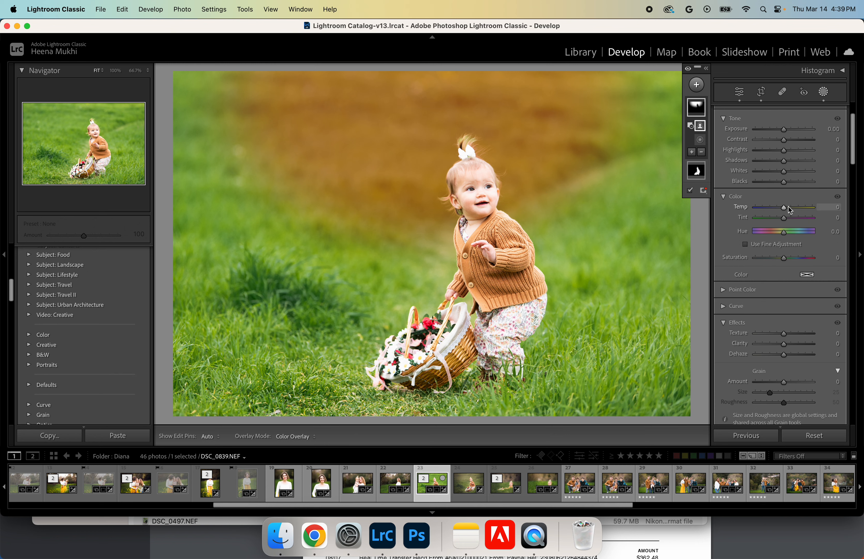
drag(785, 208, 783, 208)
drag(784, 129, 786, 132)
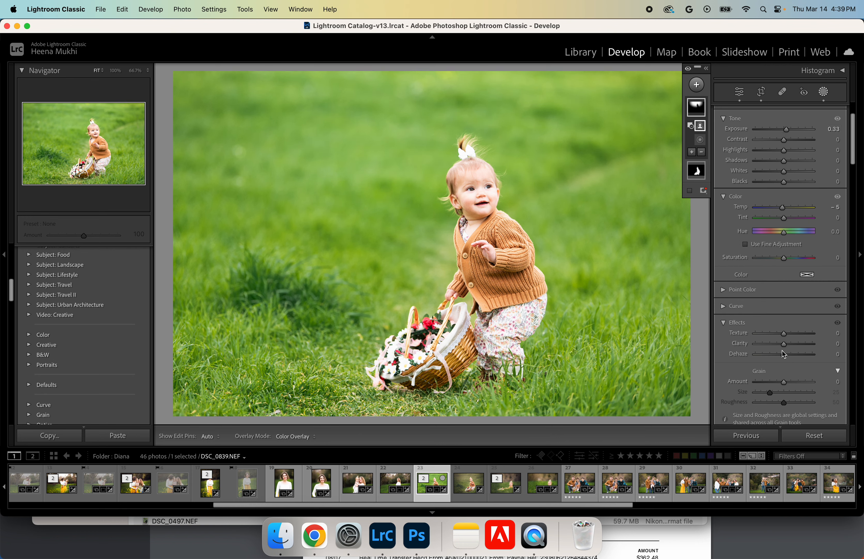
drag(784, 354, 781, 351)
drag(785, 343, 781, 344)
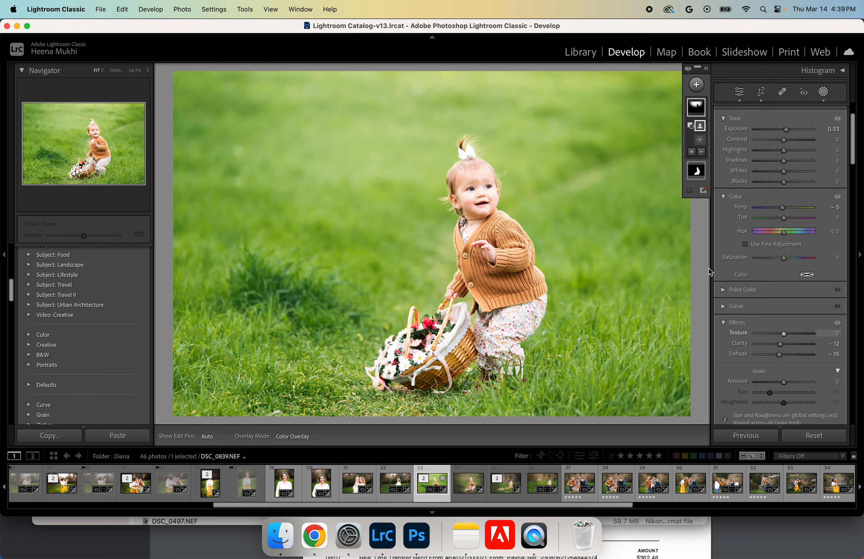
click(699, 108)
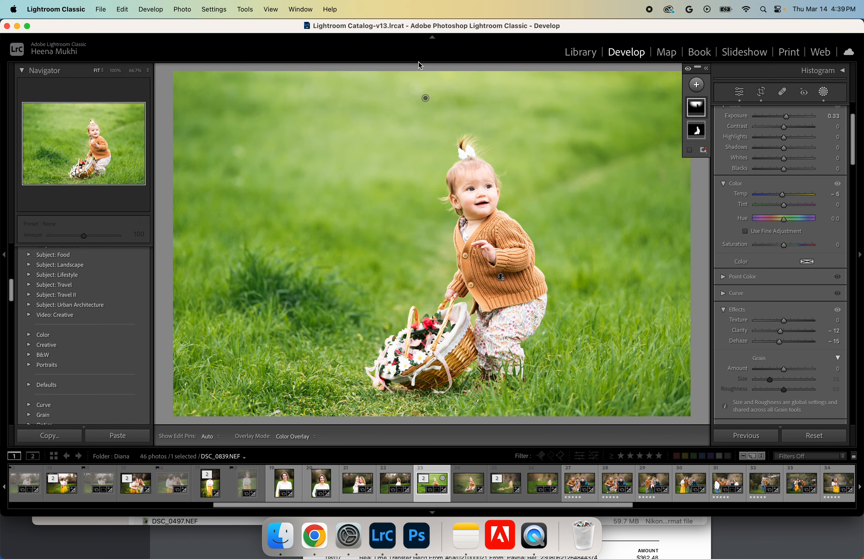
Move the background radial gradient slightly down toward the child's head and set its Tint to 9
click(426, 99)
drag(427, 99, 436, 120)
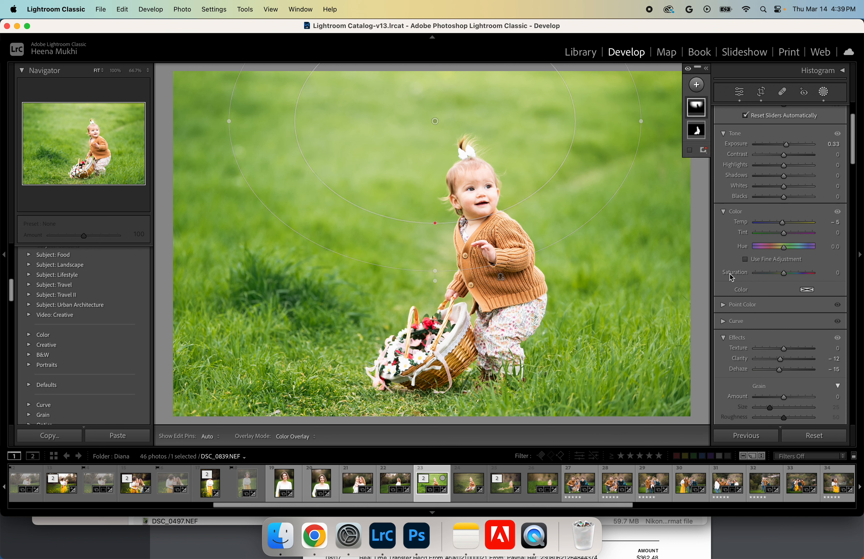
drag(786, 233, 786, 232)
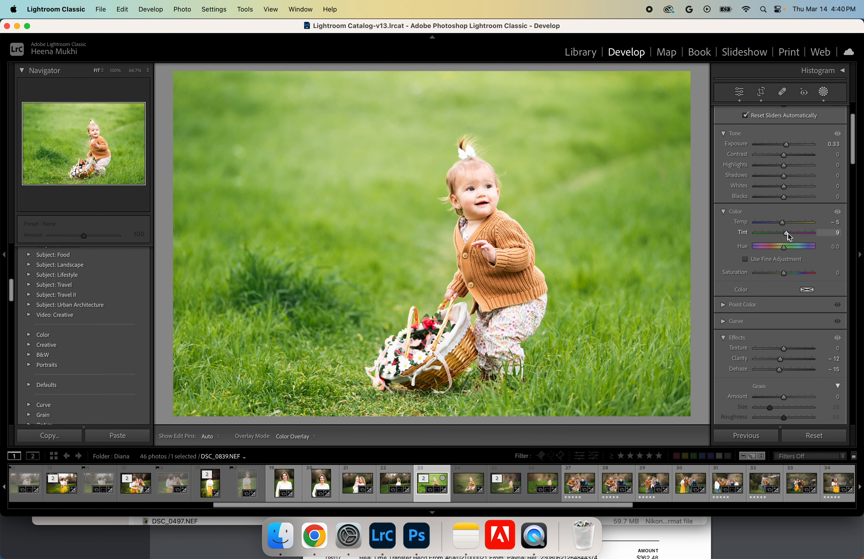
drag(788, 233, 789, 233)
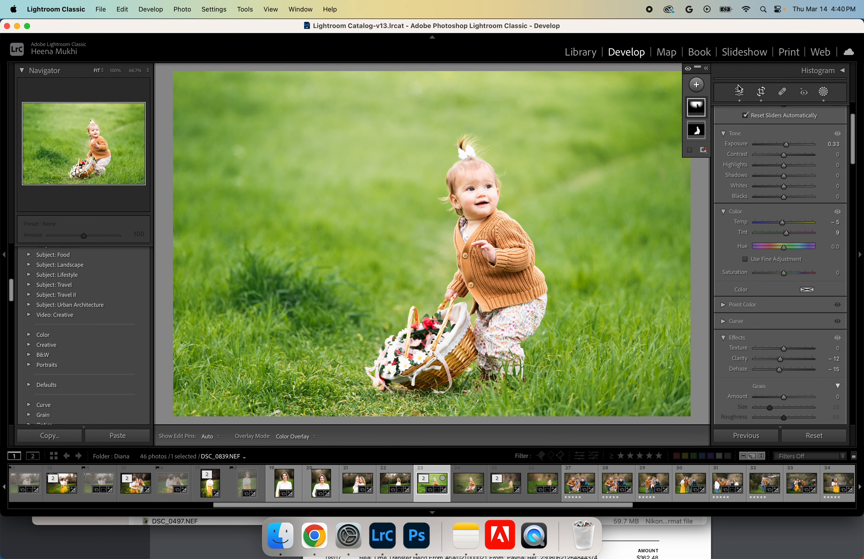
Add a new large radial gradient mask centred around the child and invert it to cover the photo's outer edges
click(697, 85)
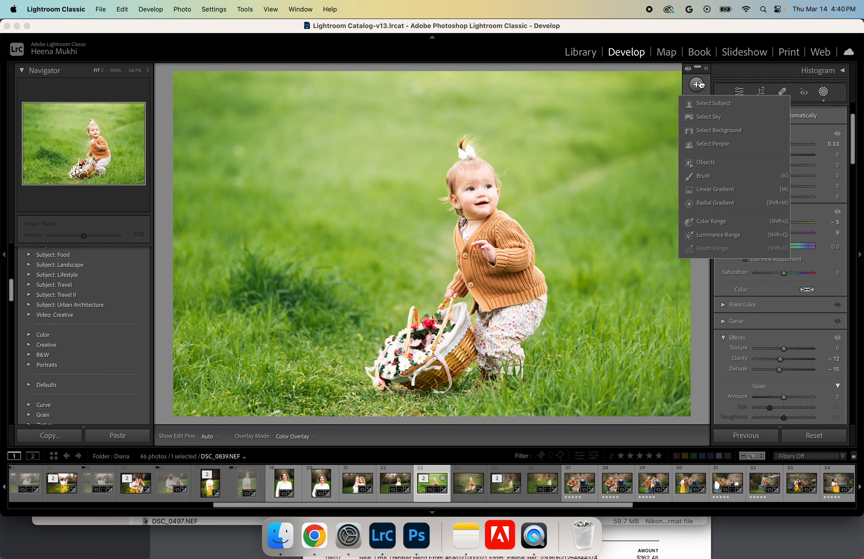
click(717, 206)
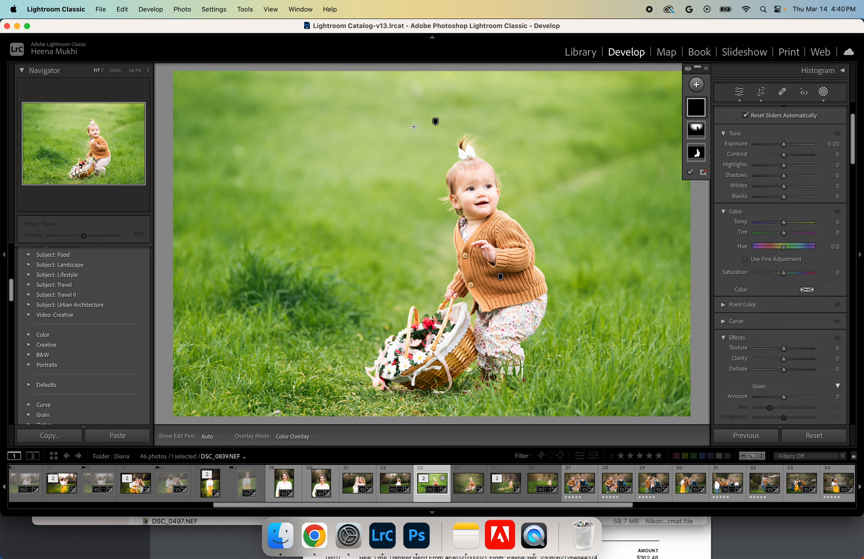
drag(409, 121, 621, 457)
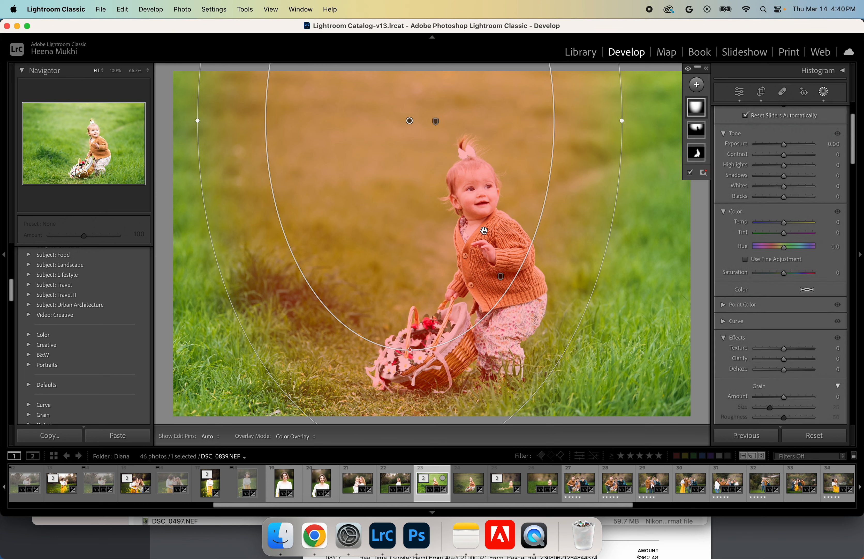
drag(447, 224, 475, 293)
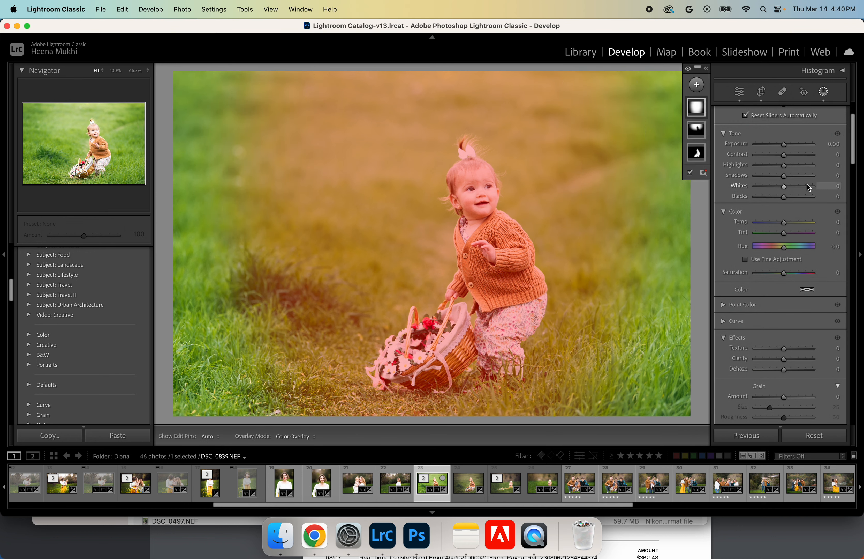
scroll(808, 184, up, 4)
click(821, 109)
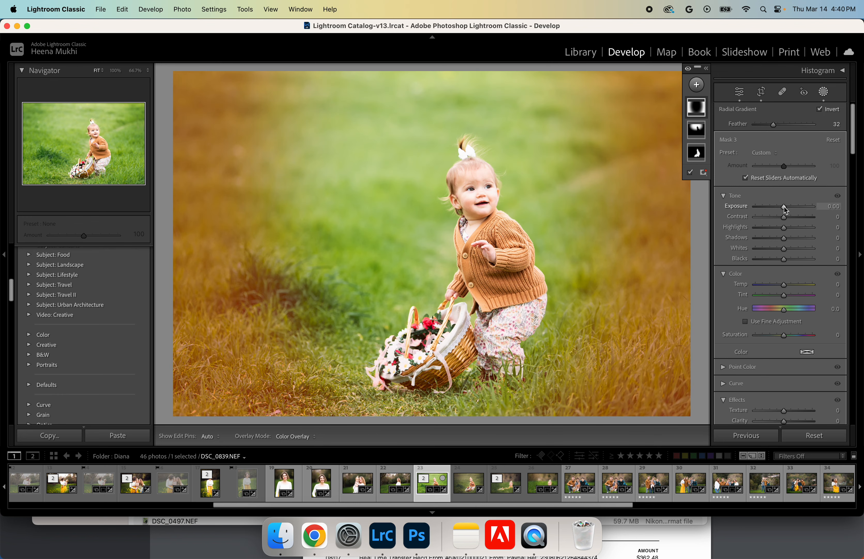
Set the inverted radial mask's Exposure to −0.60 and close masking
drag(785, 207, 780, 207)
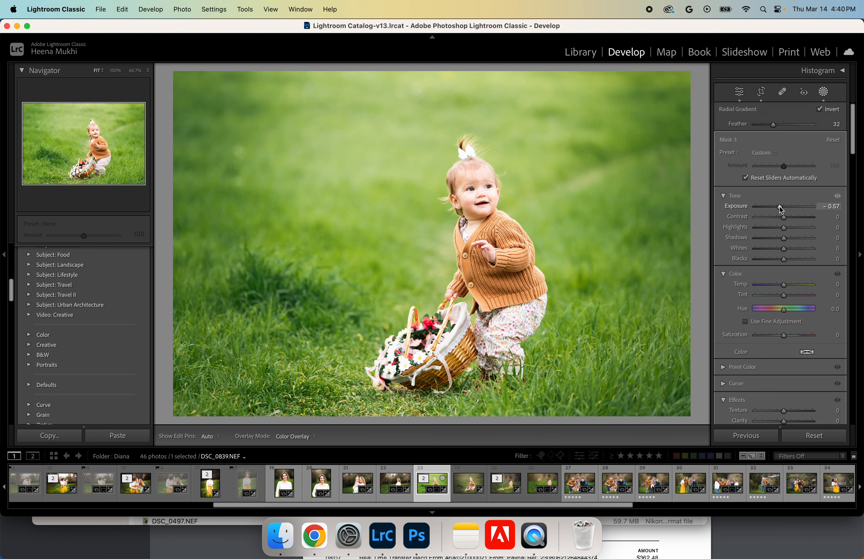
drag(780, 207, 780, 207)
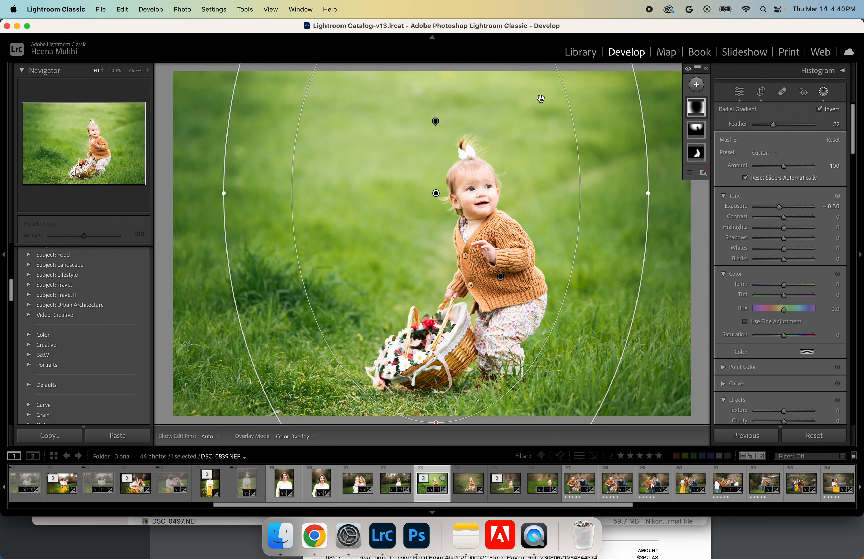
scroll(794, 290, down, 10)
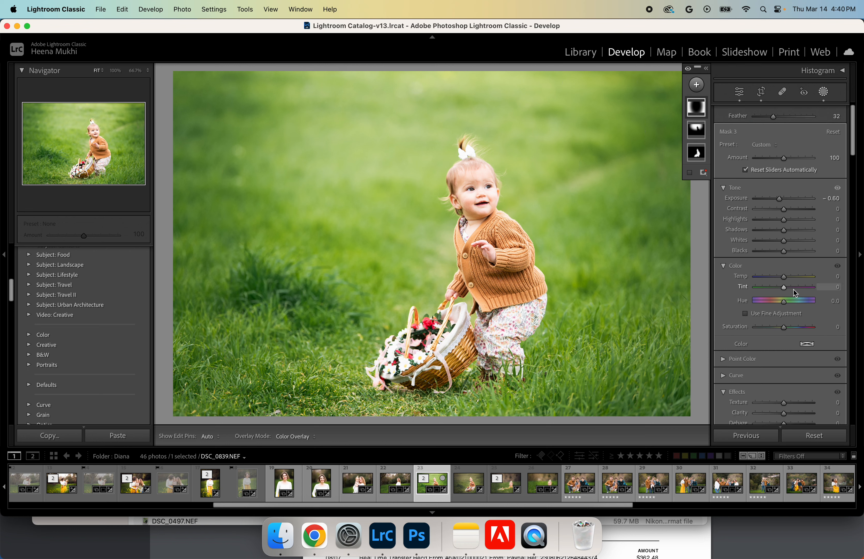
scroll(793, 290, down, 5)
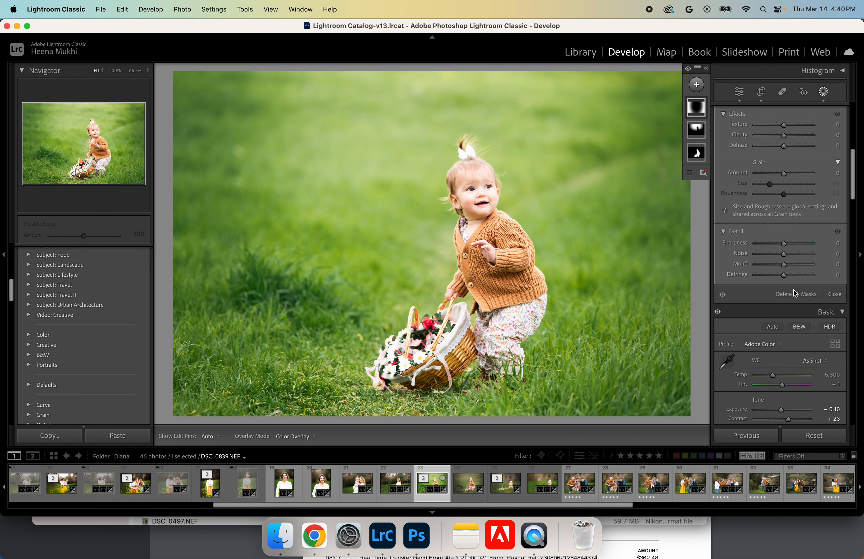
click(835, 295)
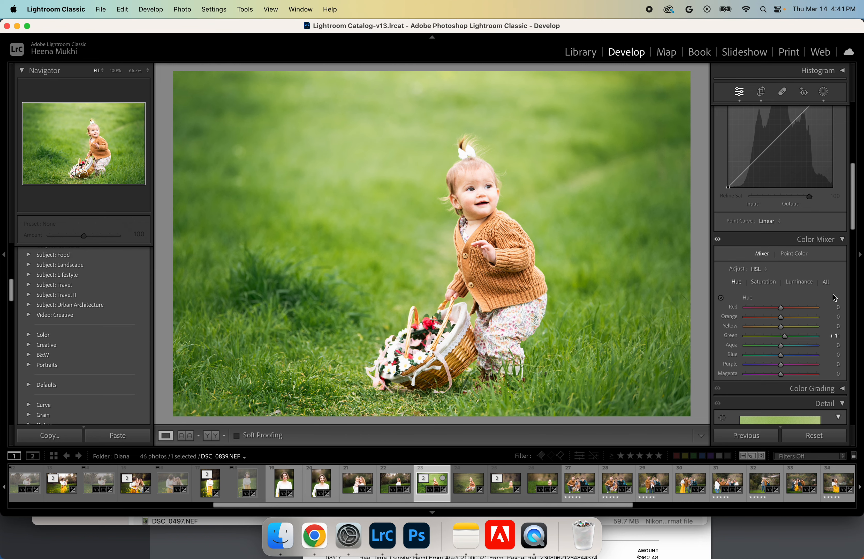
Compare the masked edit with the before version of the photo
key(backslash)
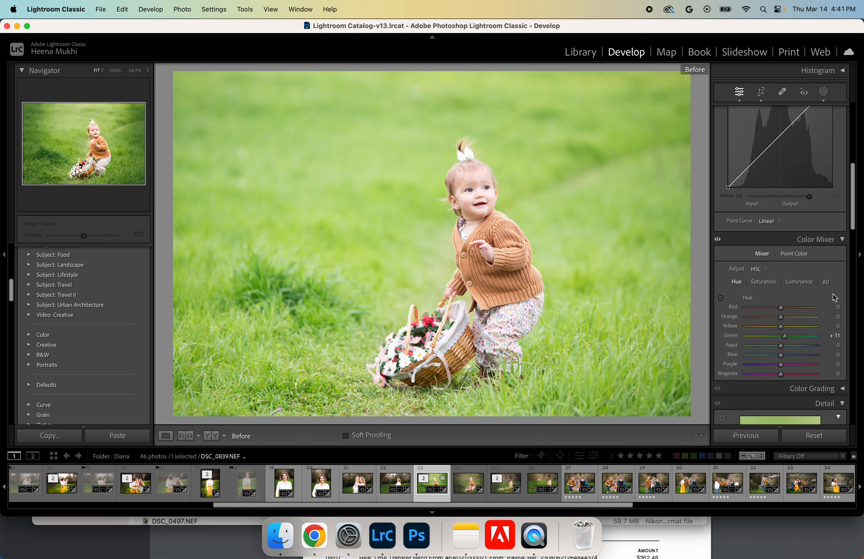
key(backslash)
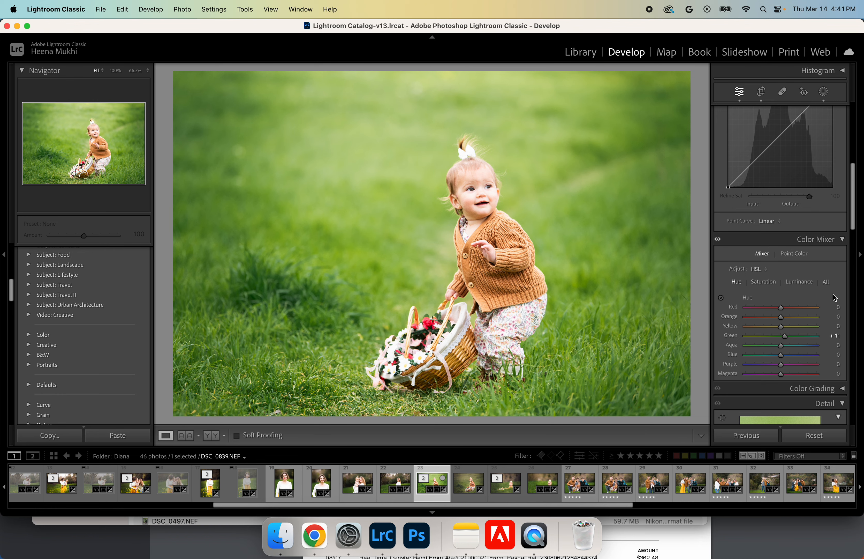
key(backslash)
key(backslash)
Add a tone curve midpoint at input 131, output 123, and lift the curve's black point slightly
scroll(806, 289, up, 5)
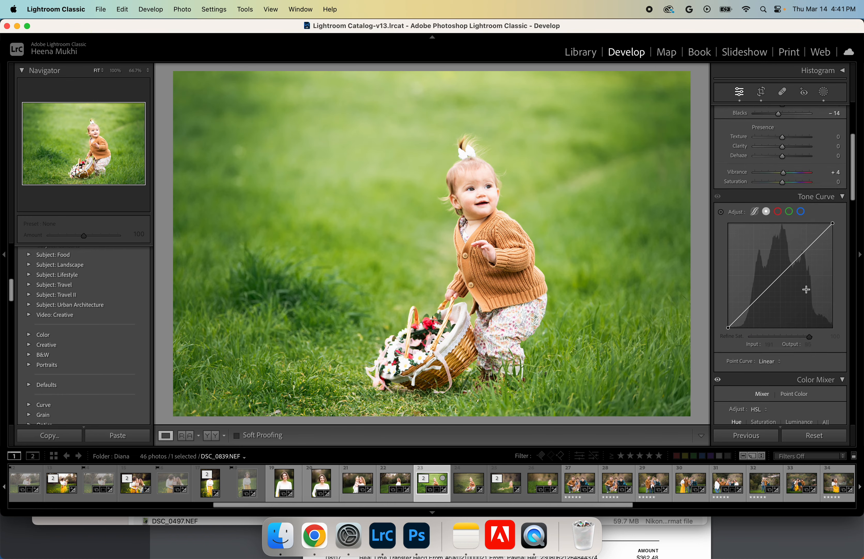
scroll(806, 290, up, 2)
scroll(808, 291, down, 6)
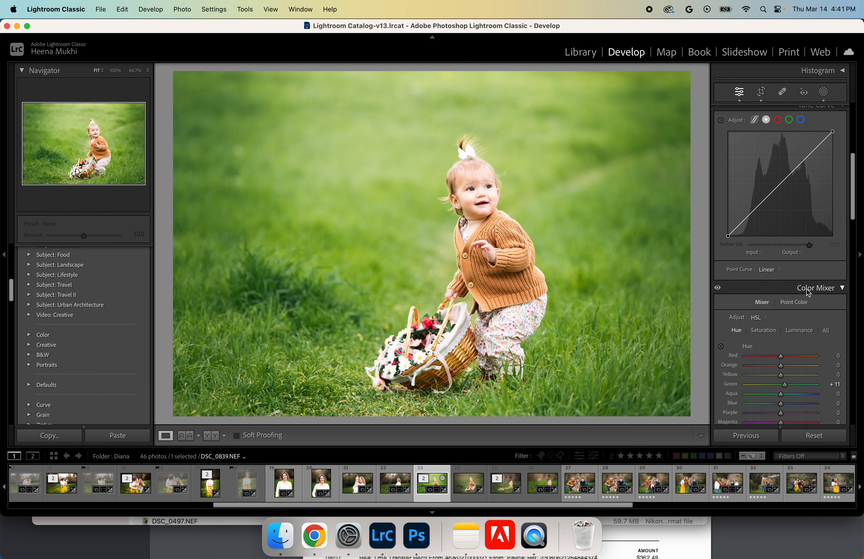
scroll(809, 292, up, 1)
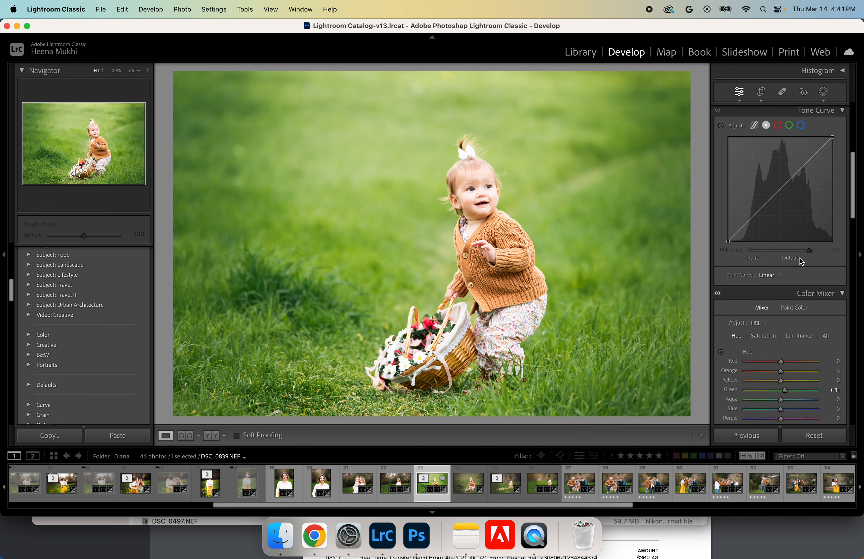
click(783, 191)
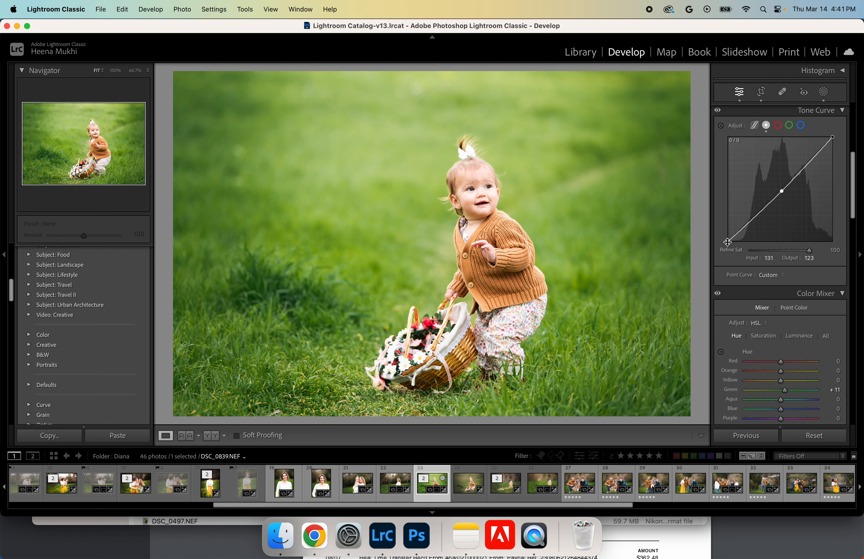
drag(727, 241, 728, 240)
Set the sharpening Amount to 76 and Masking to 49
scroll(781, 348, down, 7)
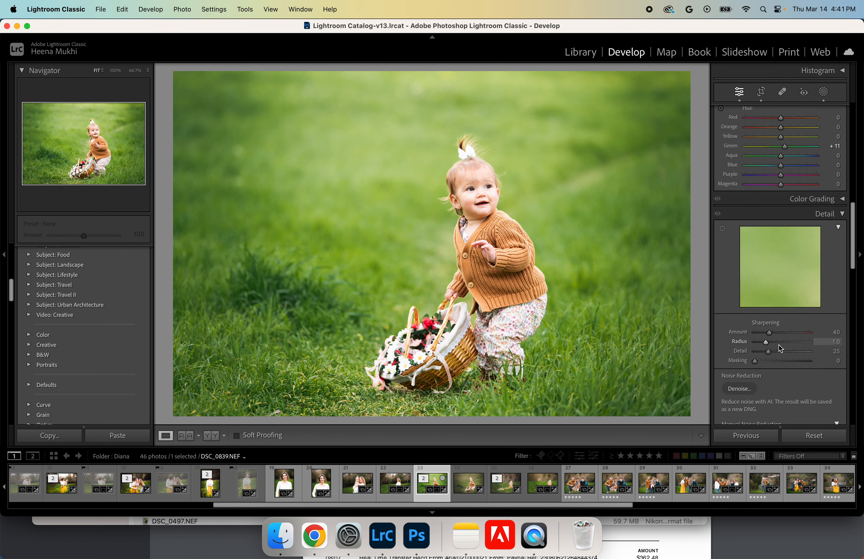
scroll(779, 345, down, 2)
drag(769, 308, 782, 307)
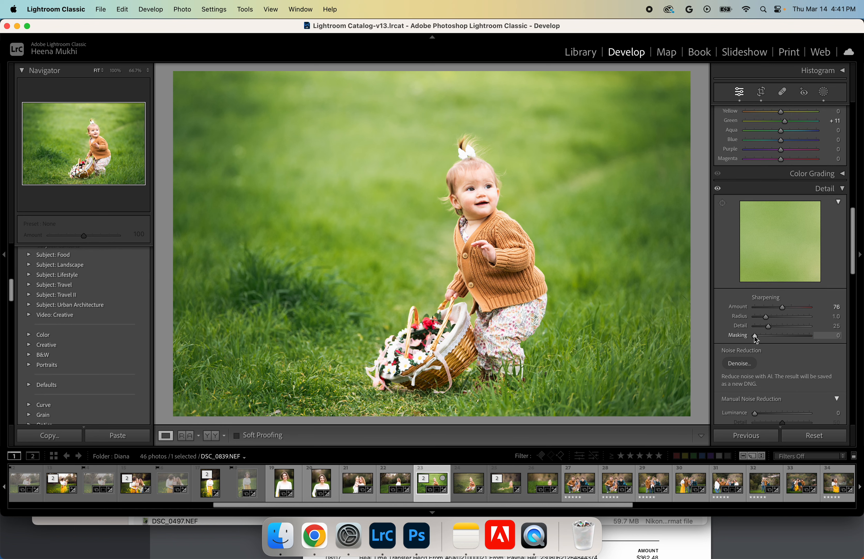
drag(756, 339, 781, 339)
Cancel the AI Denoise preview and set manual Luminance noise reduction to 28 instead
scroll(776, 328, down, 5)
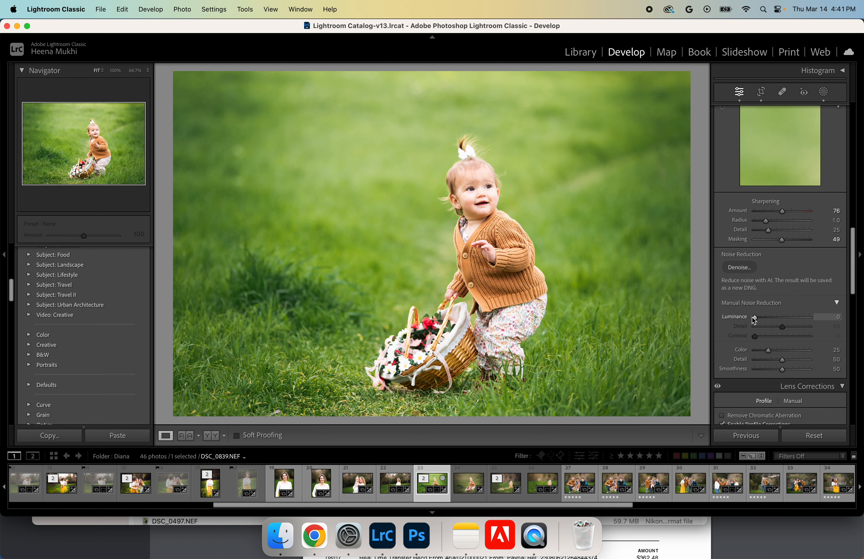
click(740, 269)
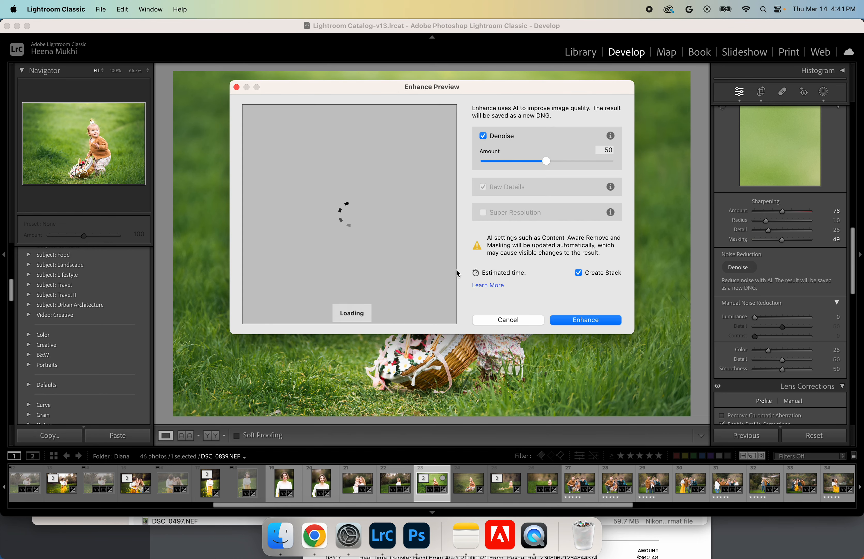
click(508, 320)
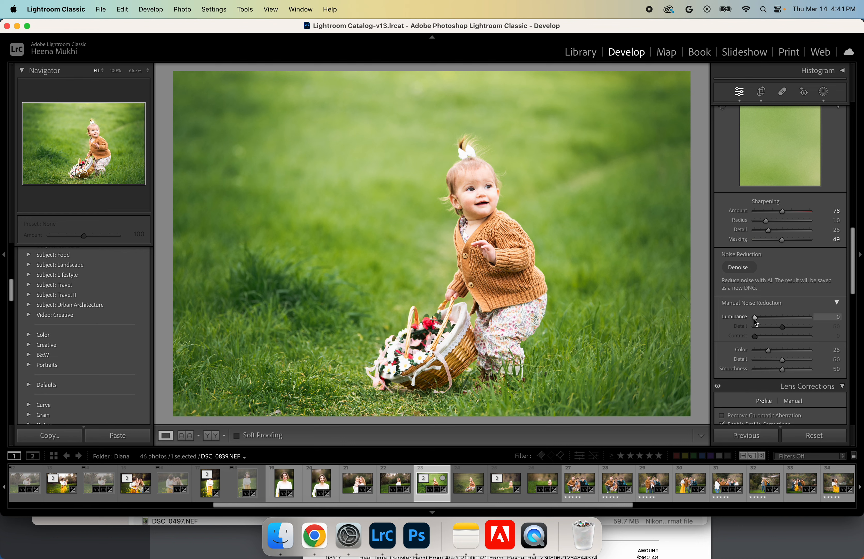
drag(757, 322, 771, 324)
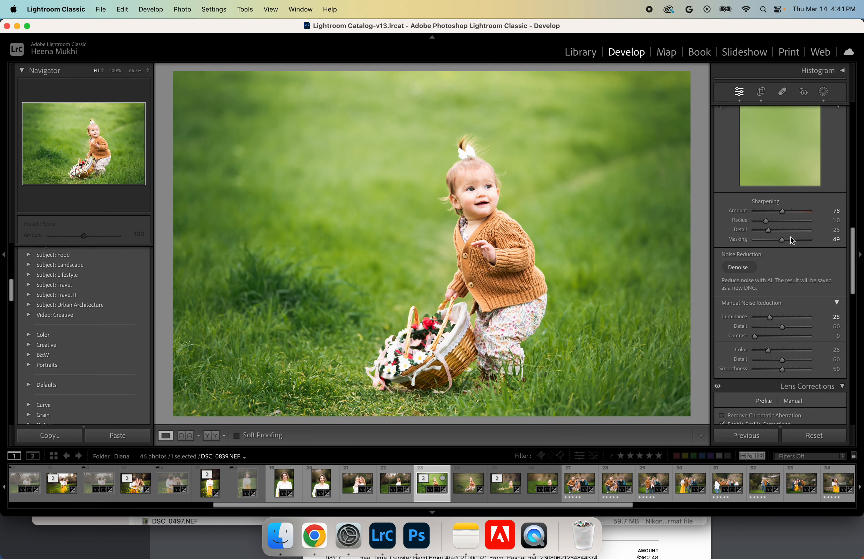
scroll(793, 251, up, 1)
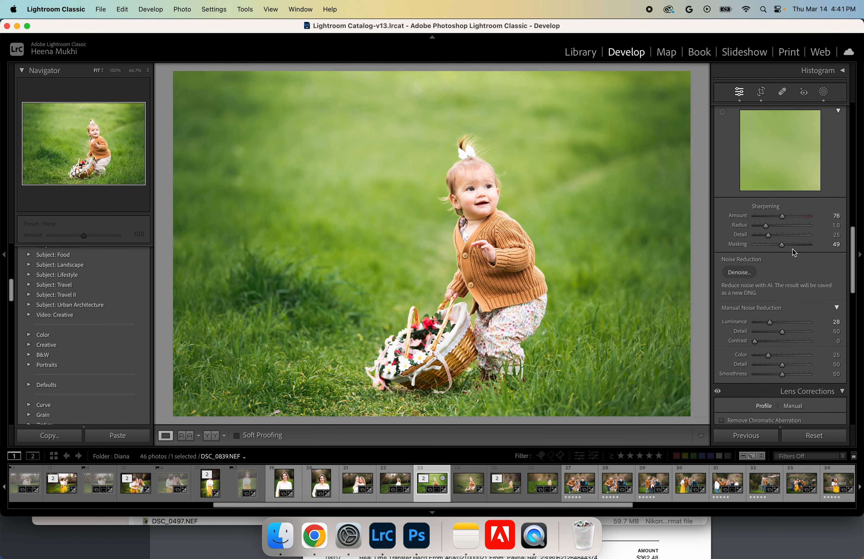
Open the edited photo in Adobe Photoshop 2024 and duplicate the Background layer
right_click(506, 227)
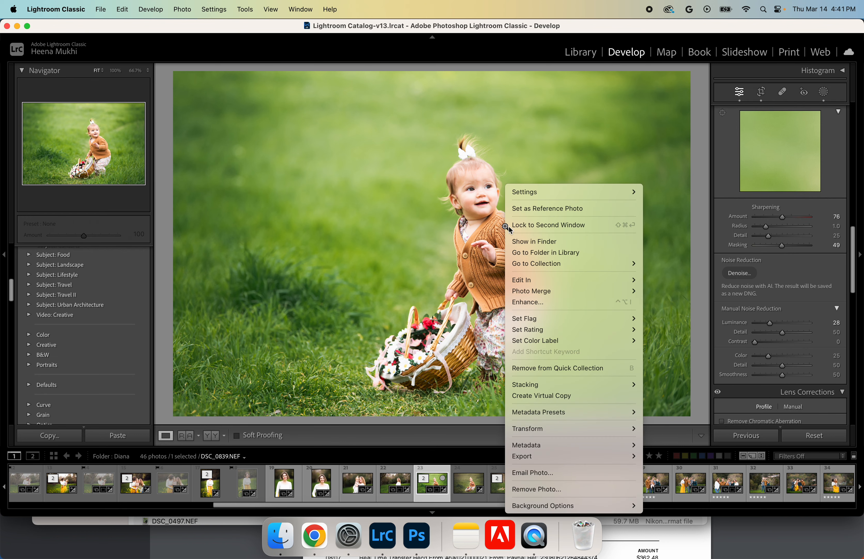
mouse_move(564, 280)
click(669, 281)
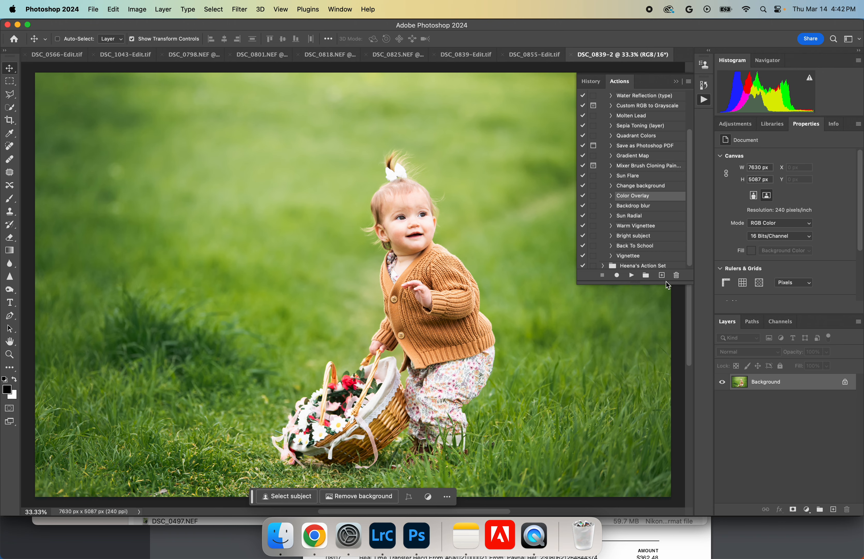
key(super+minus)
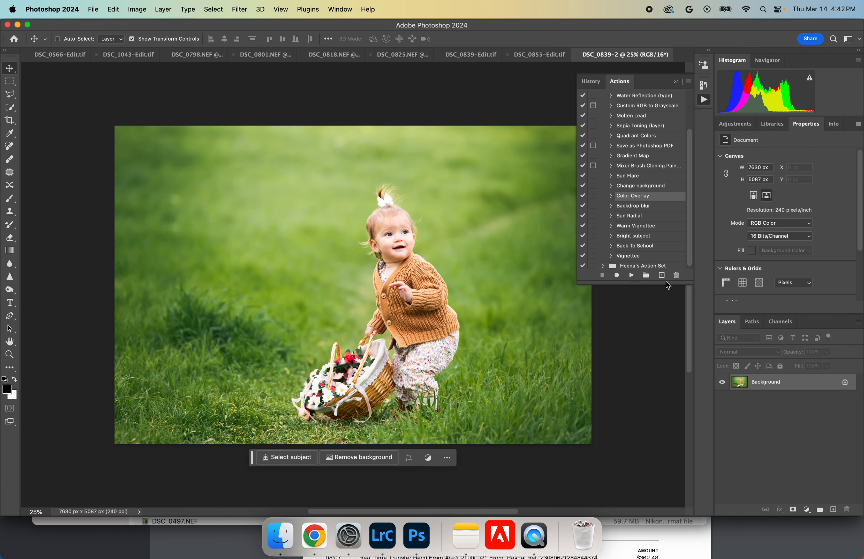
key(super+minus)
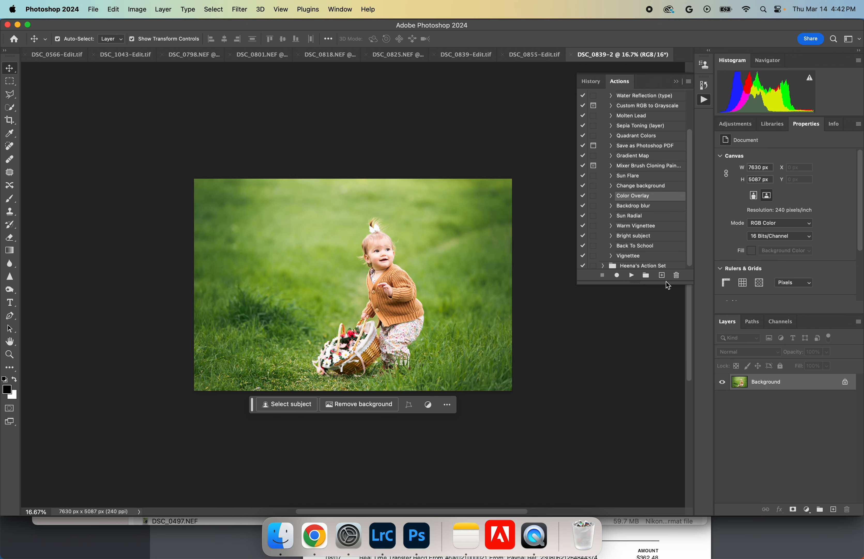
key(super+j)
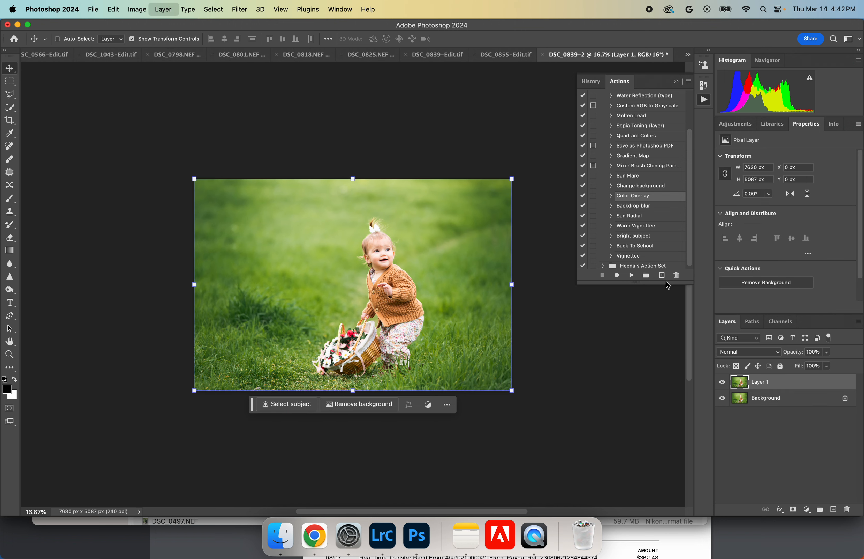
Add a Hue/Saturation adjustment layer, sample the grass to target Yellows, and set Saturation to −6 and Lightness to −24
click(736, 124)
click(755, 238)
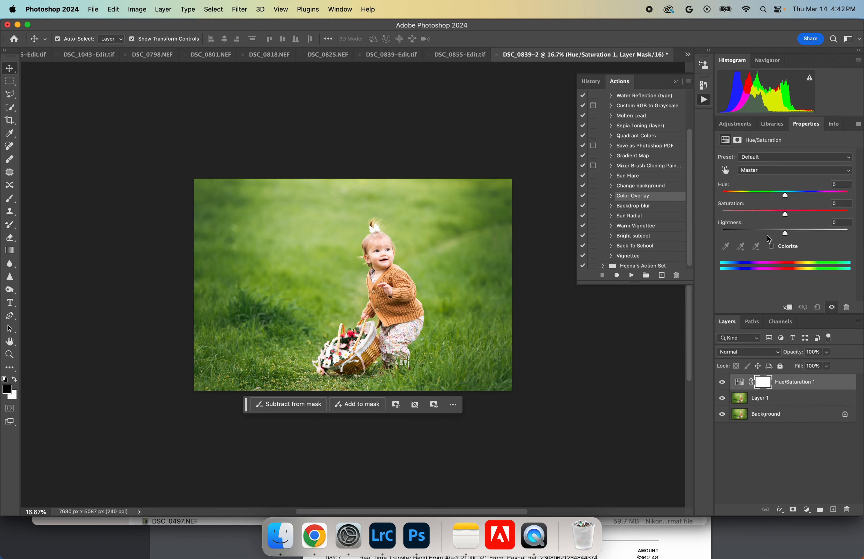
click(725, 170)
click(481, 296)
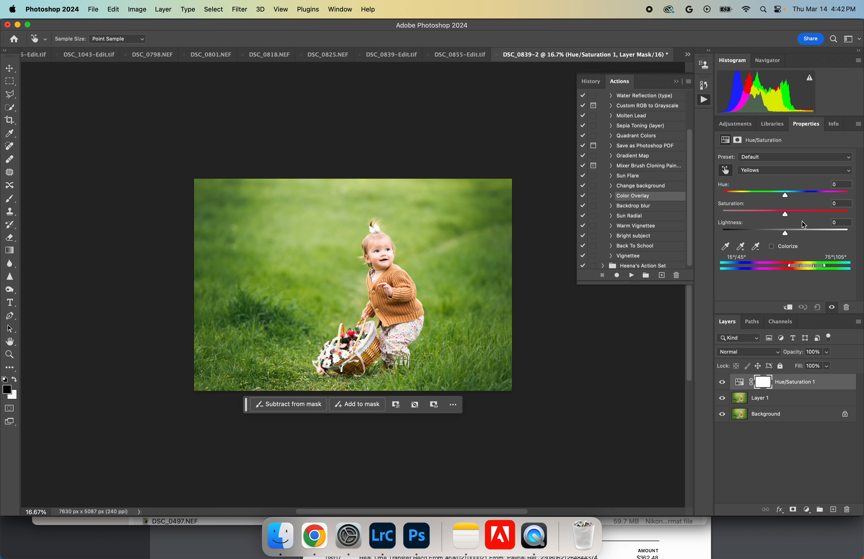
mouse_move(787, 233)
mouse_down()
mouse_move(771, 233)
mouse_move(782, 215)
mouse_up()
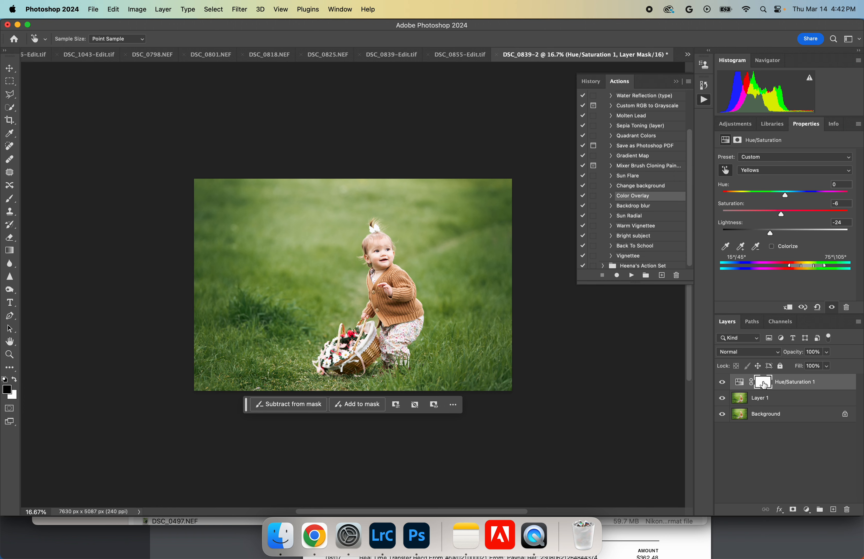
Select the toddler on Layer 1, copy her to a new layer, and move it above Hue/Saturation 1, comparing with it hidden
click(761, 398)
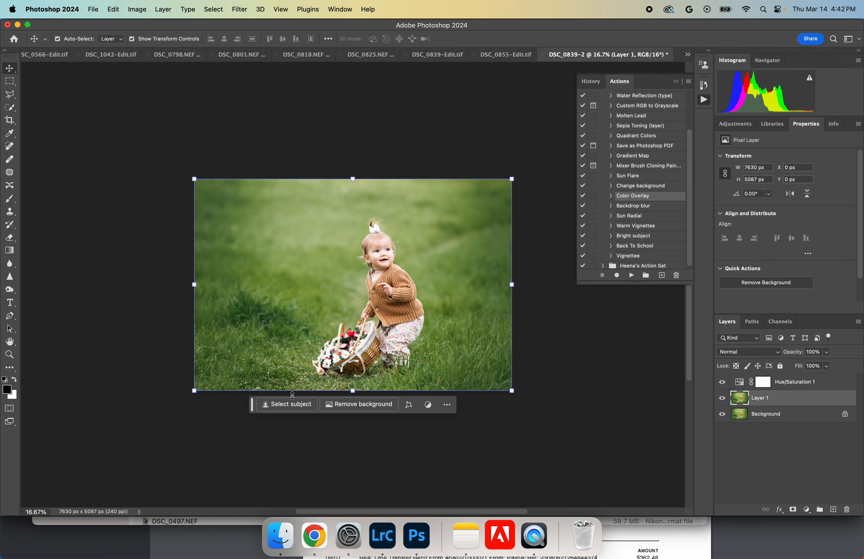
click(286, 403)
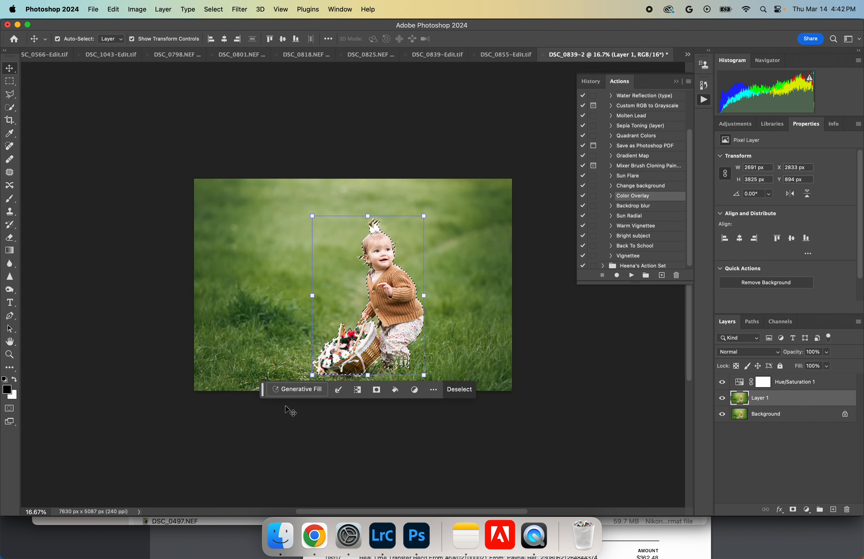
key(super+j)
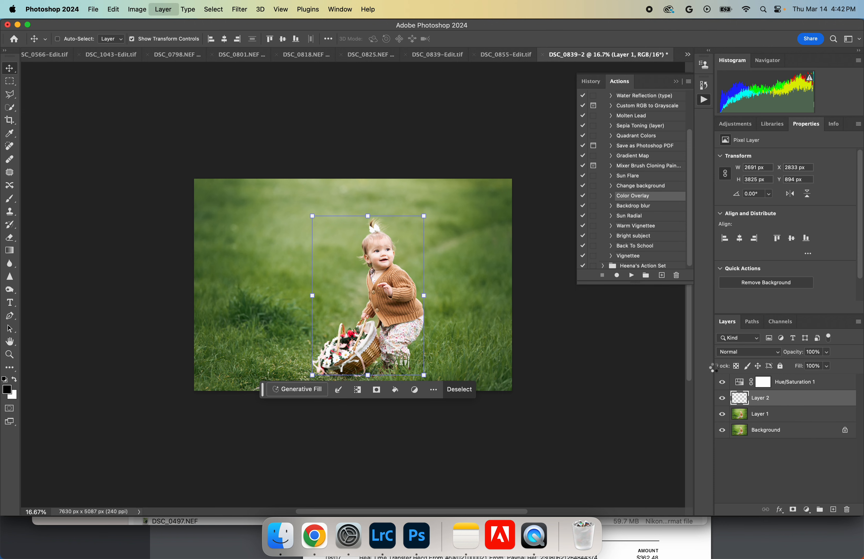
drag(766, 404, 766, 383)
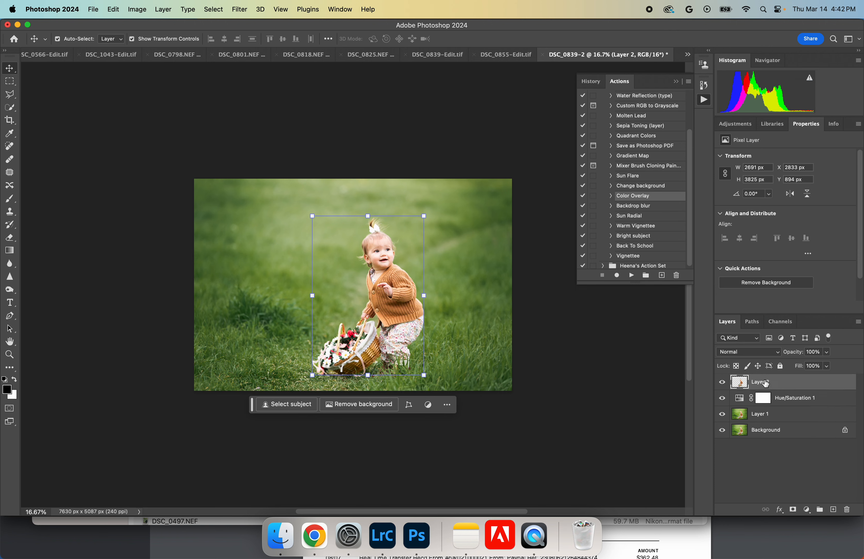
click(723, 382)
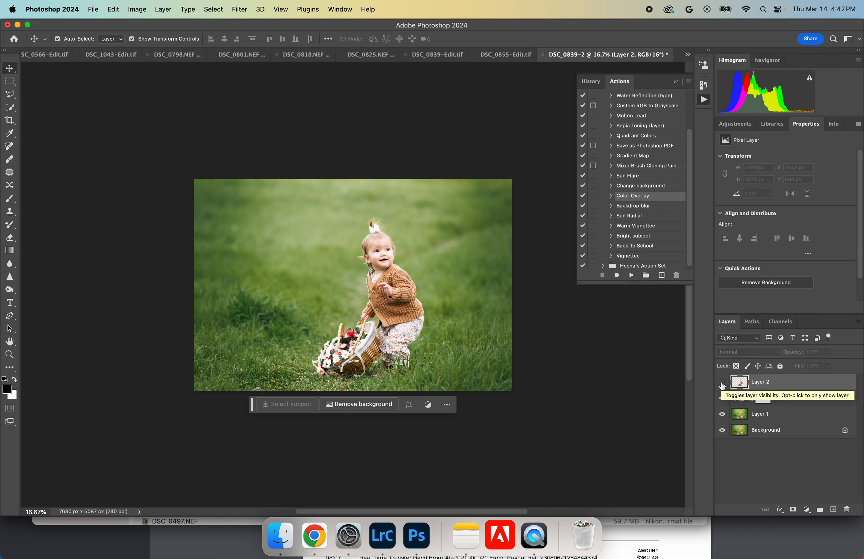
click(723, 382)
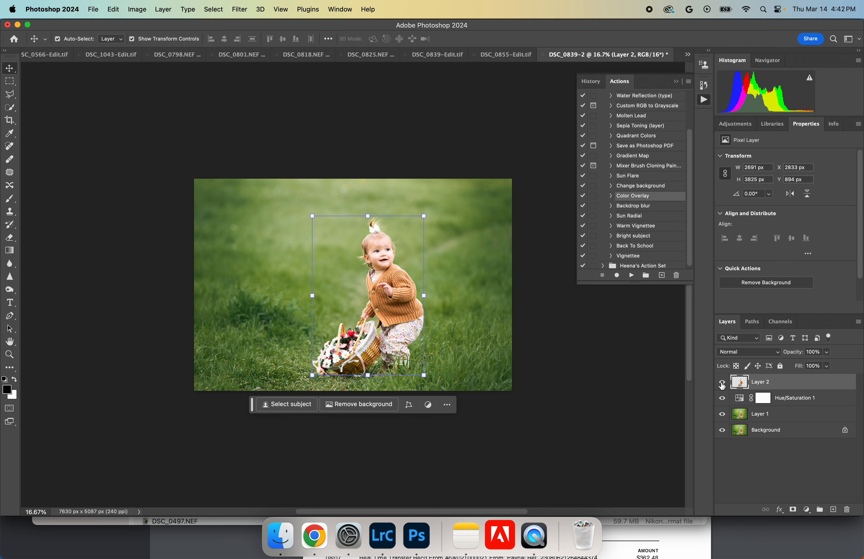
Add a second Hue/Saturation layer above the first, sample the grass to target Yellows, and set Saturation to −2 and Lightness to +13
click(792, 401)
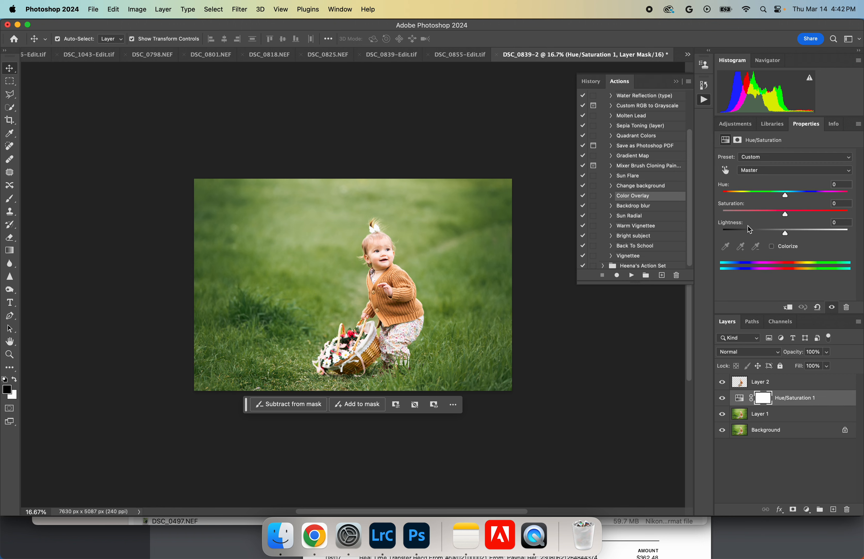
click(736, 125)
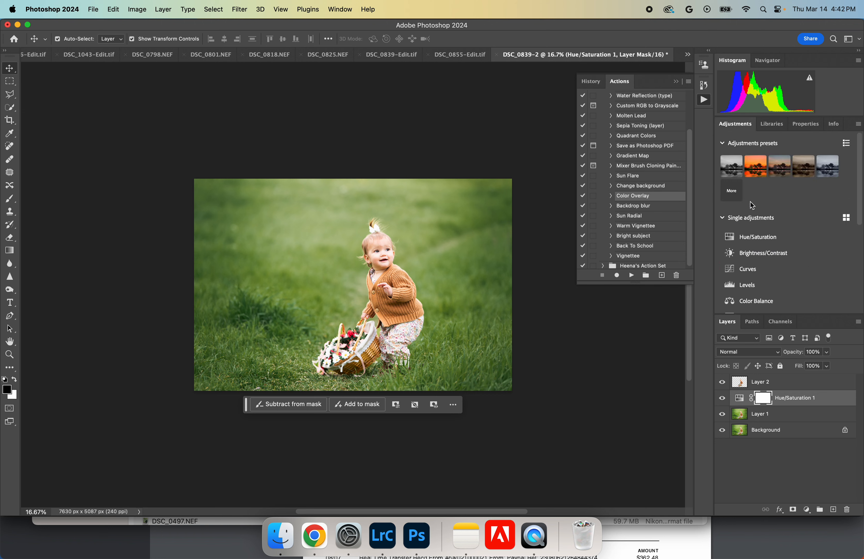
click(754, 238)
click(725, 169)
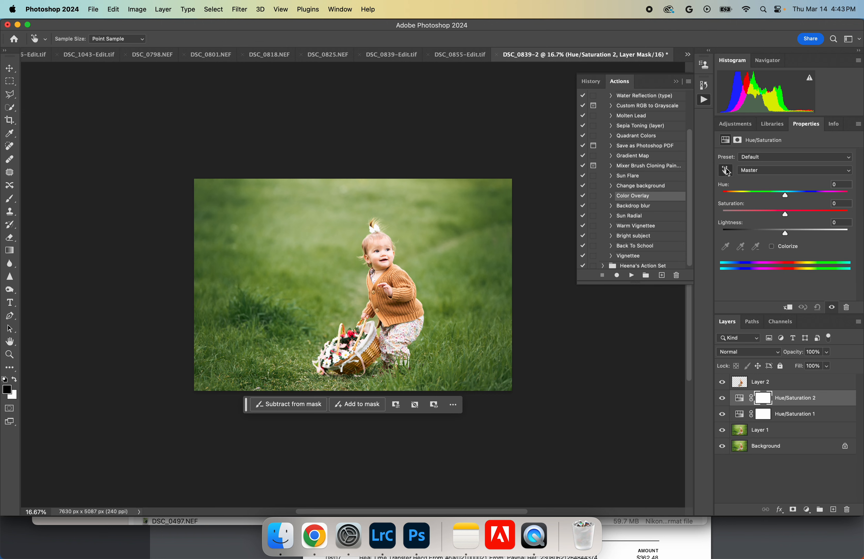
click(473, 298)
drag(787, 233, 784, 216)
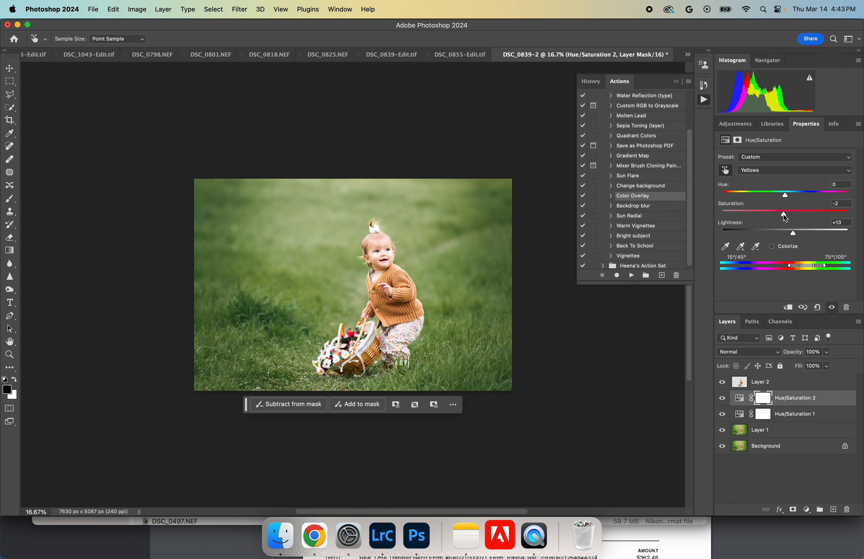
click(723, 398)
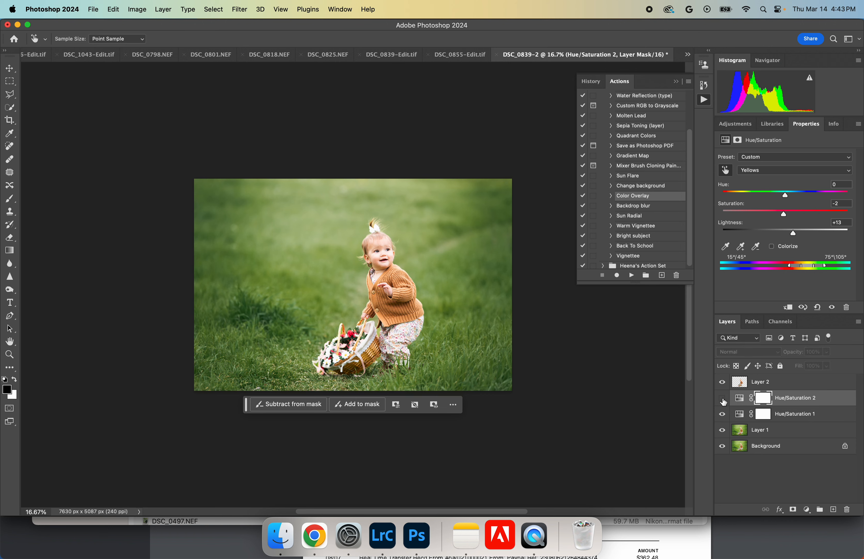
click(723, 399)
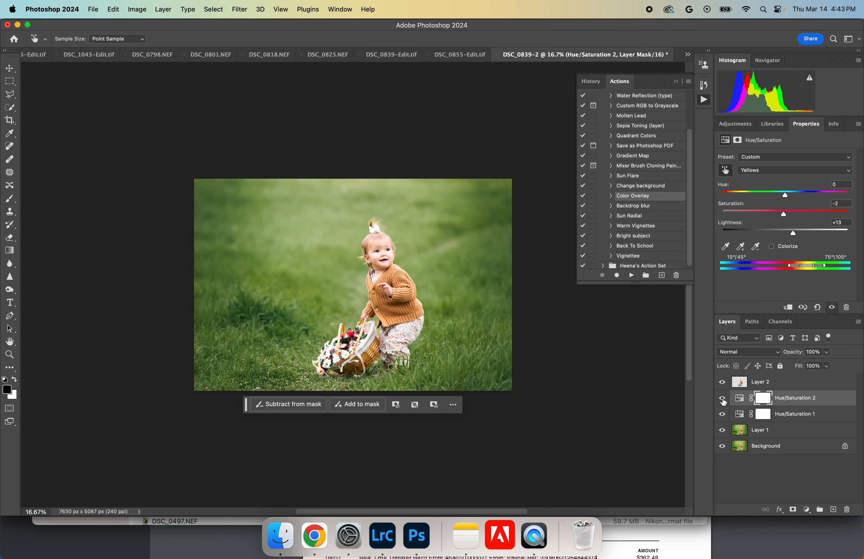
Compare the image with and without Hue/Saturation 1, and set that layer's opacity to 75%
click(722, 415)
click(722, 415)
click(804, 413)
key(v)
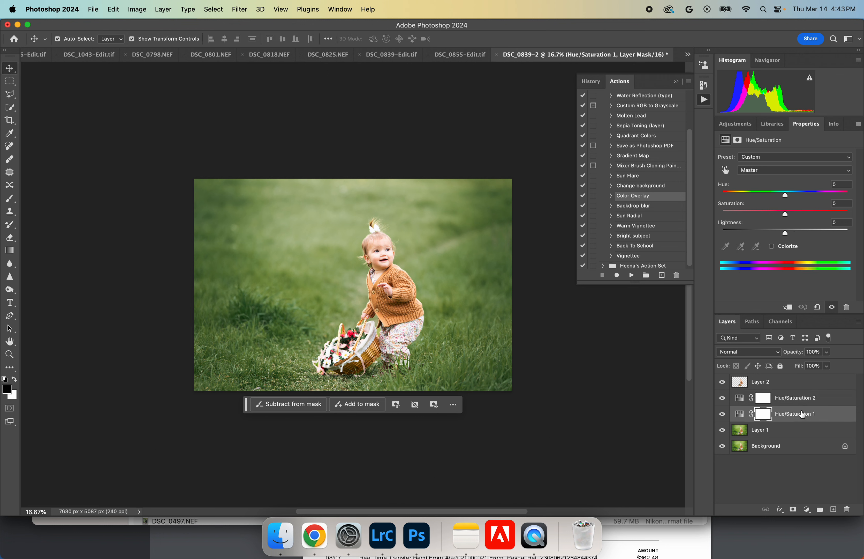
click(827, 351)
drag(830, 363, 816, 365)
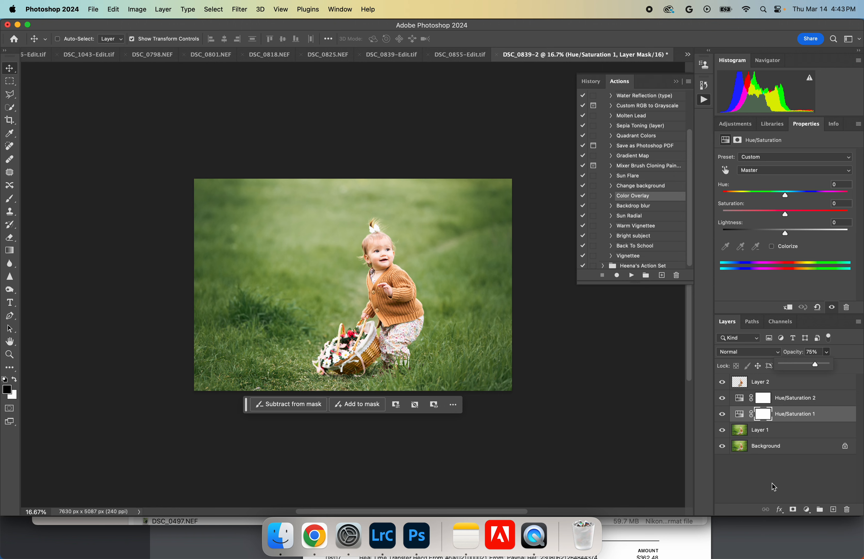
Flatten and duplicate the image, run the Color Overlay action on the copy, and compare each Color Fill layer on and off
key(shift+super+e)
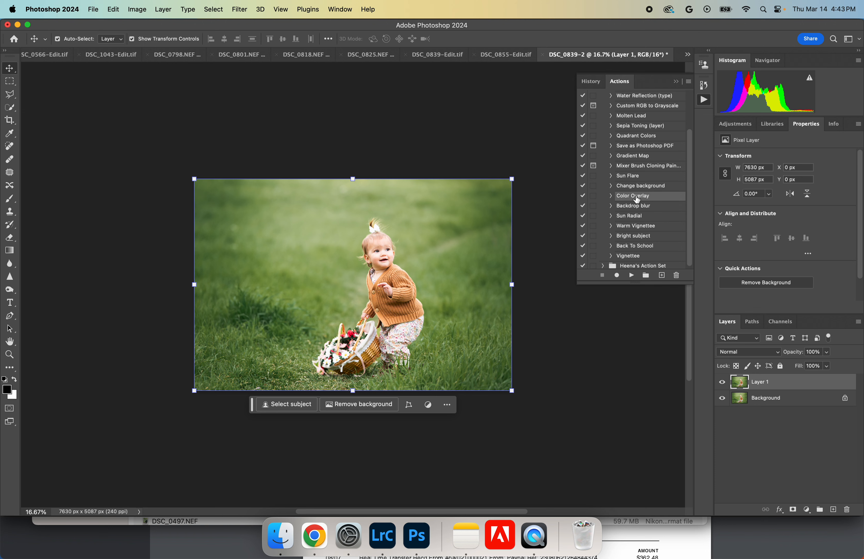
click(631, 276)
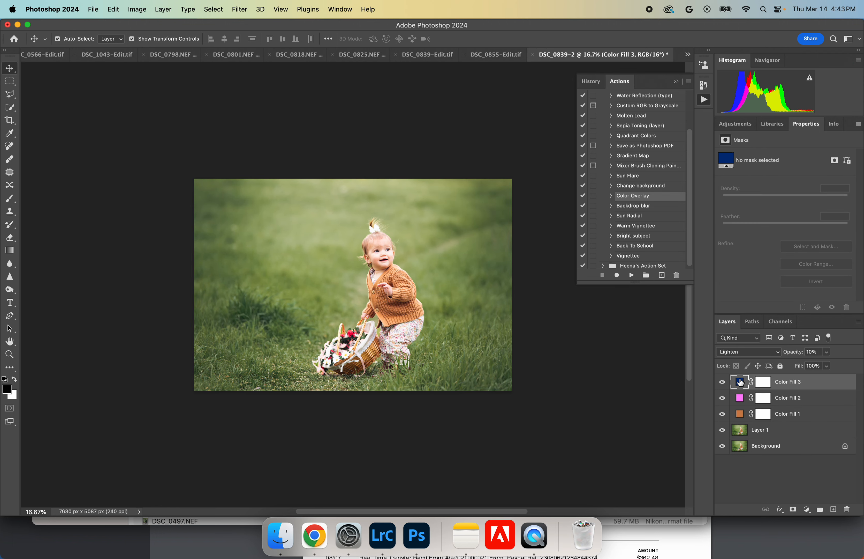
click(722, 415)
click(722, 414)
click(723, 399)
click(723, 399)
click(723, 383)
click(723, 382)
Merge the color fills into the Background, duplicate it, and run the Vignettee action on the copy
key(super+shift+e)
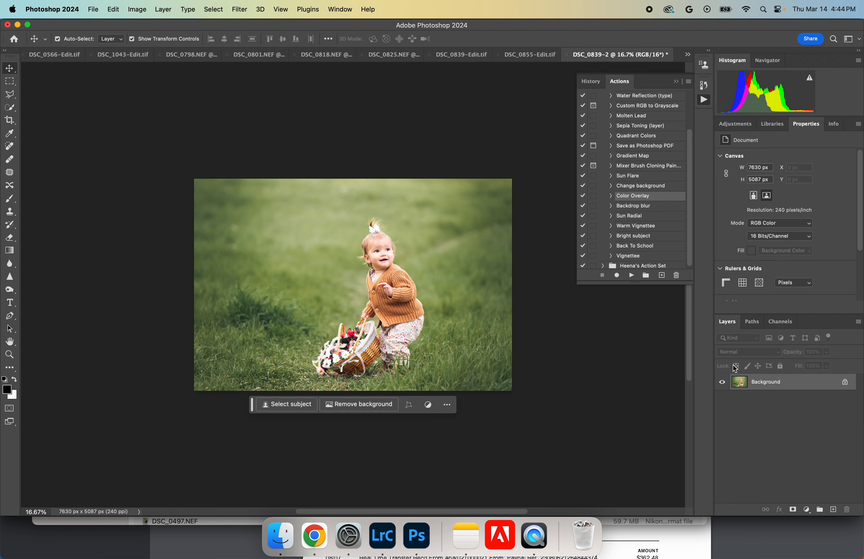
key(super+j)
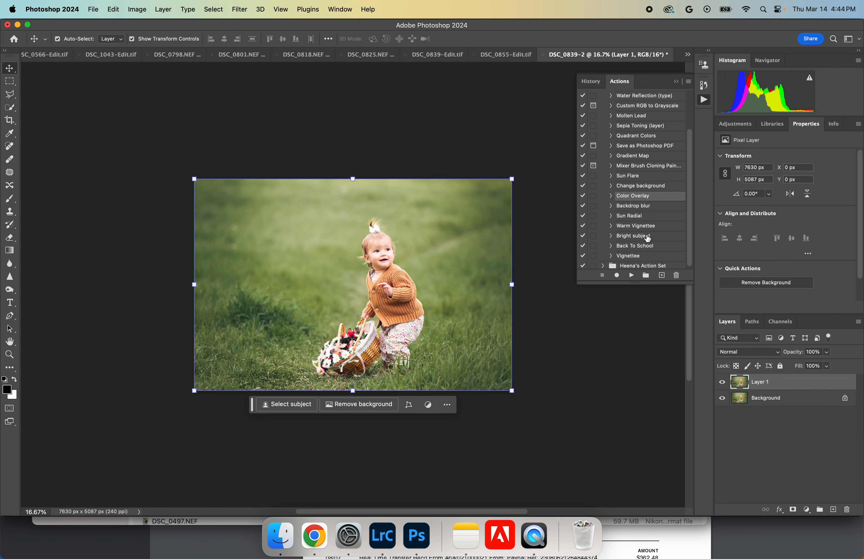
scroll(641, 230, down, 1)
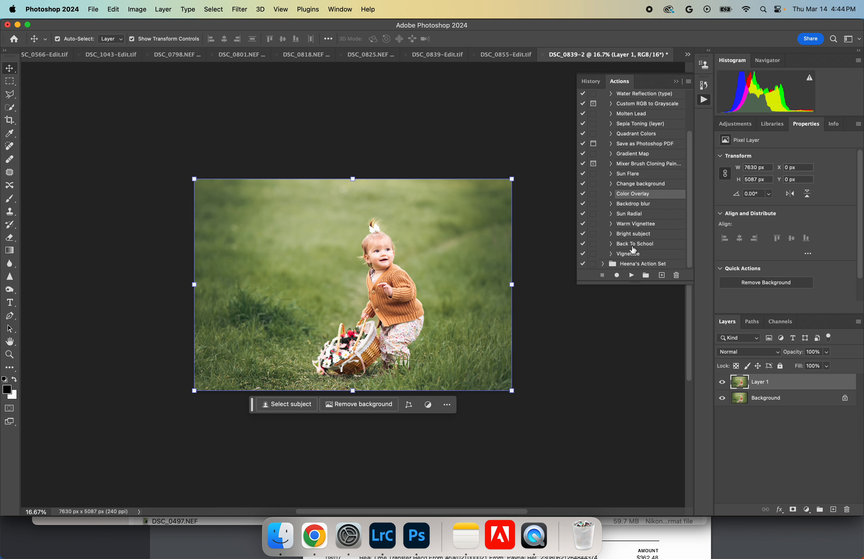
click(629, 256)
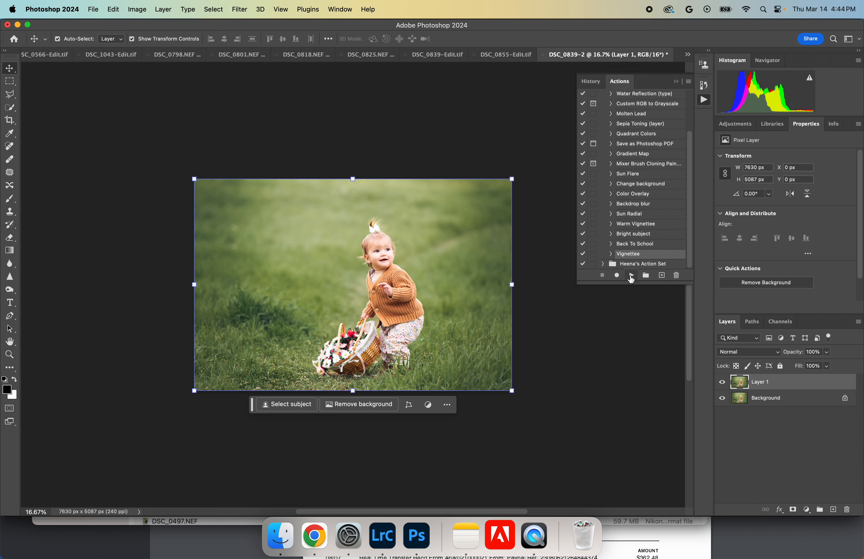
click(631, 275)
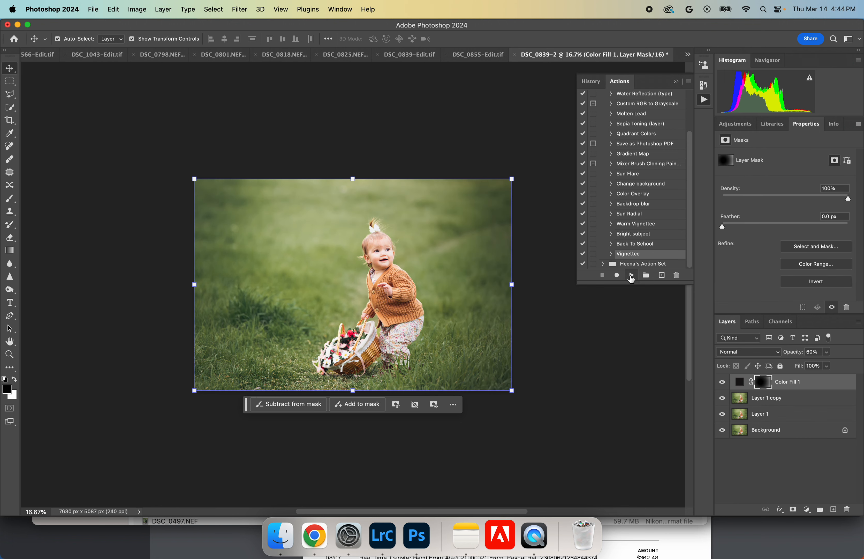
Redraw the vignette mask with a radial gradient from the toddler's face out past the photo's upper right edge, and compare the effect
click(10, 250)
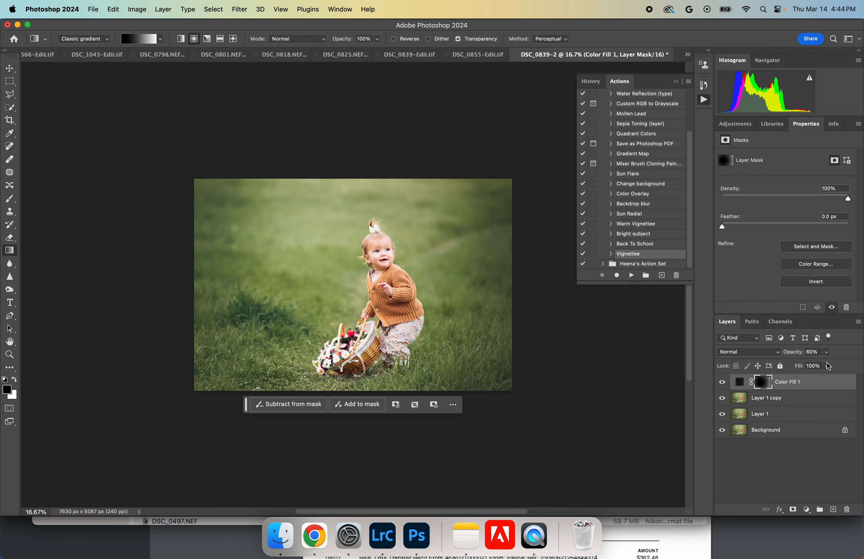
drag(379, 264, 534, 203)
click(721, 381)
click(721, 382)
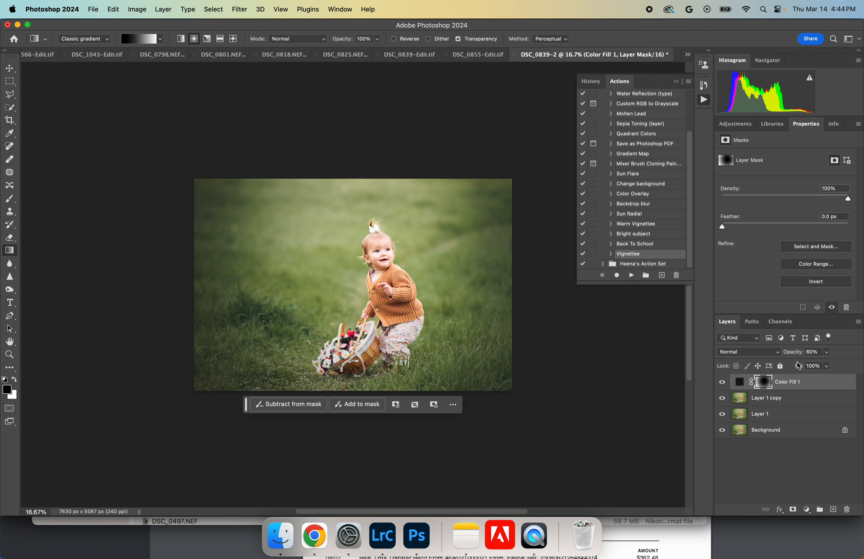
Set the vignette Color Fill layer's opacity to 37% and compare the photo with it on and off
click(825, 352)
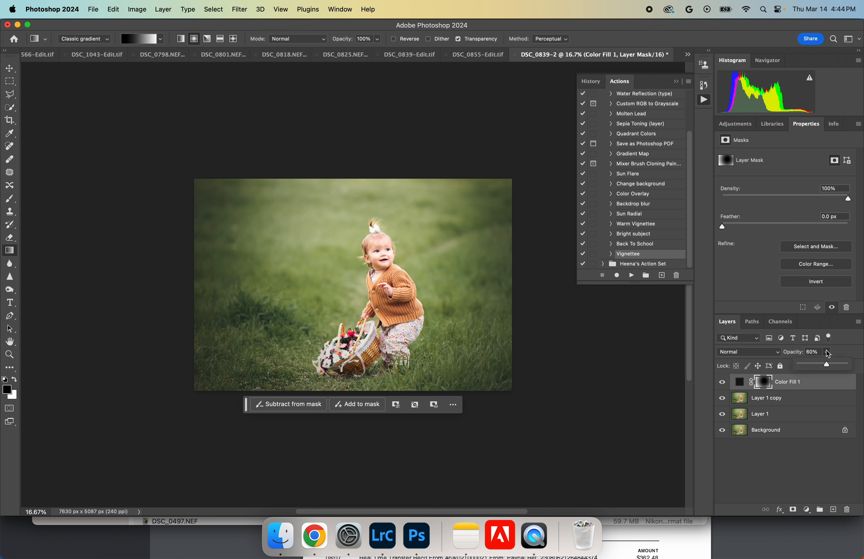
click(817, 364)
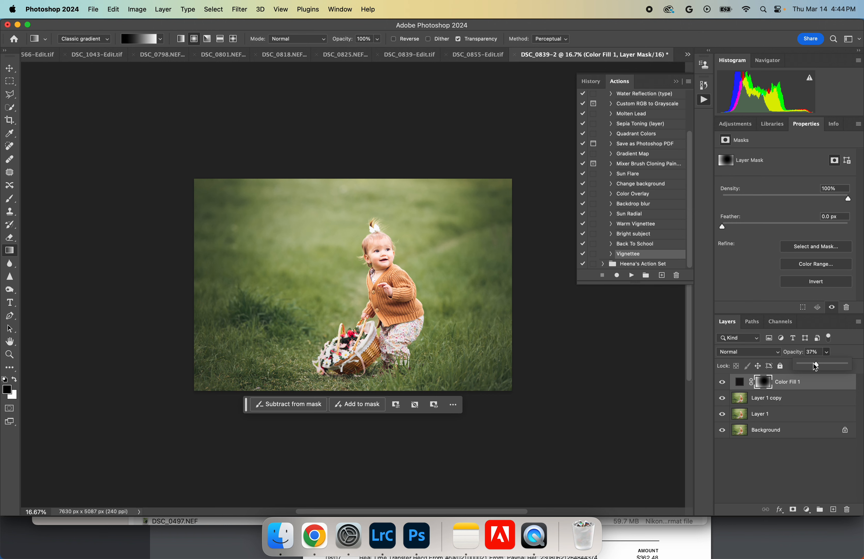
click(722, 382)
click(723, 382)
click(722, 382)
Flatten and duplicate the image, and set up the Sharpen tool with a brush size of 80 for the toddler's head
key(super+shift+e)
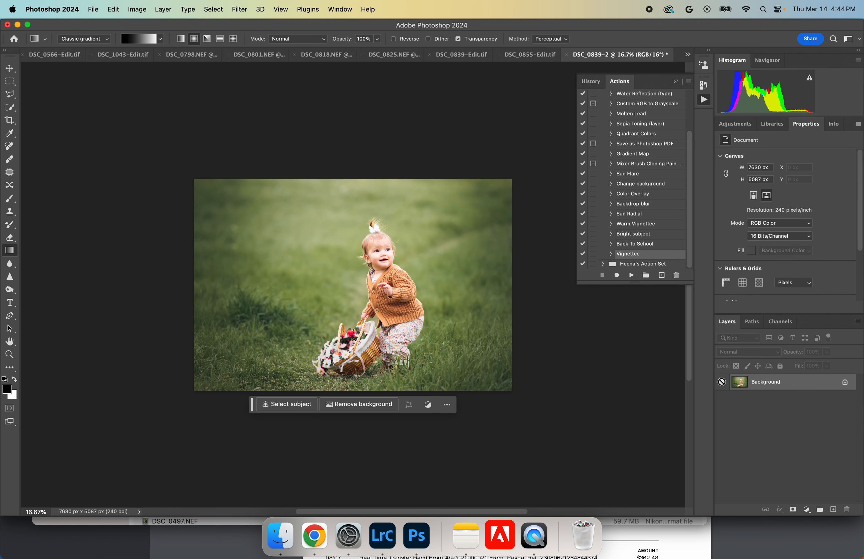
key(super+j)
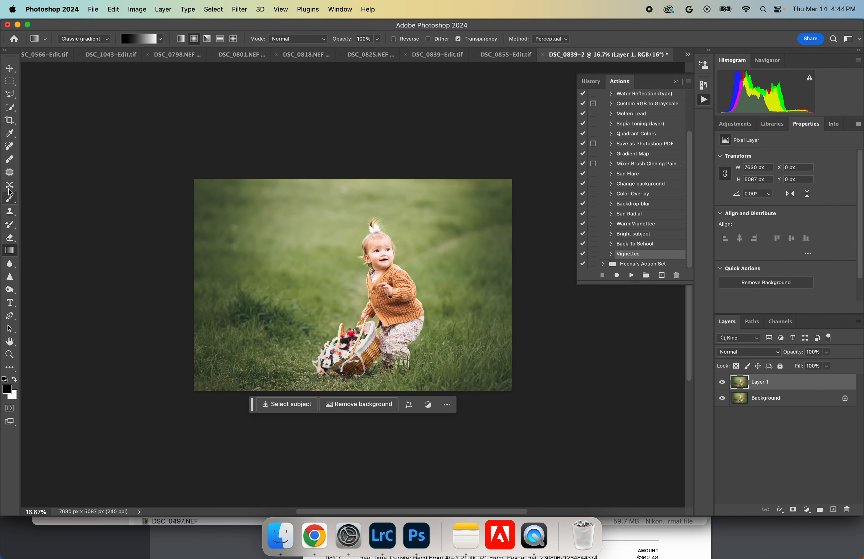
click(10, 278)
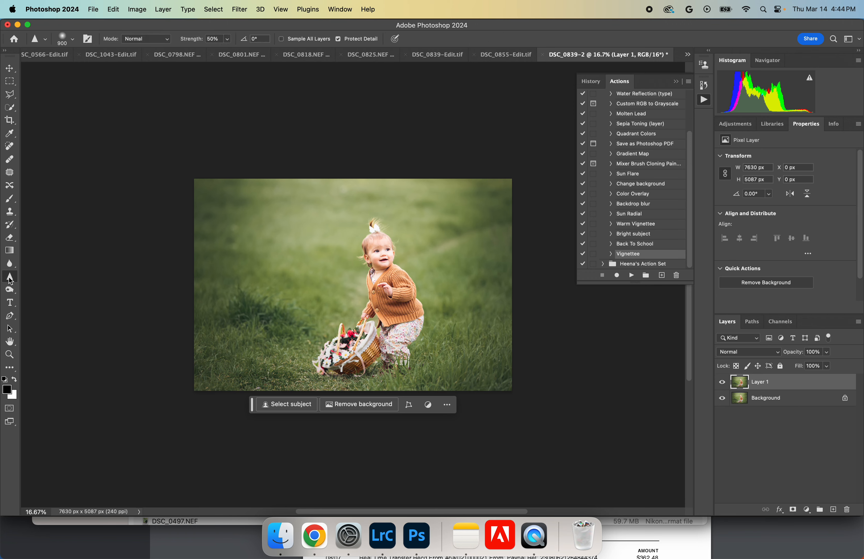
key(super+equal)
key(super+equal)
key(super+equal)
key(super+equal)
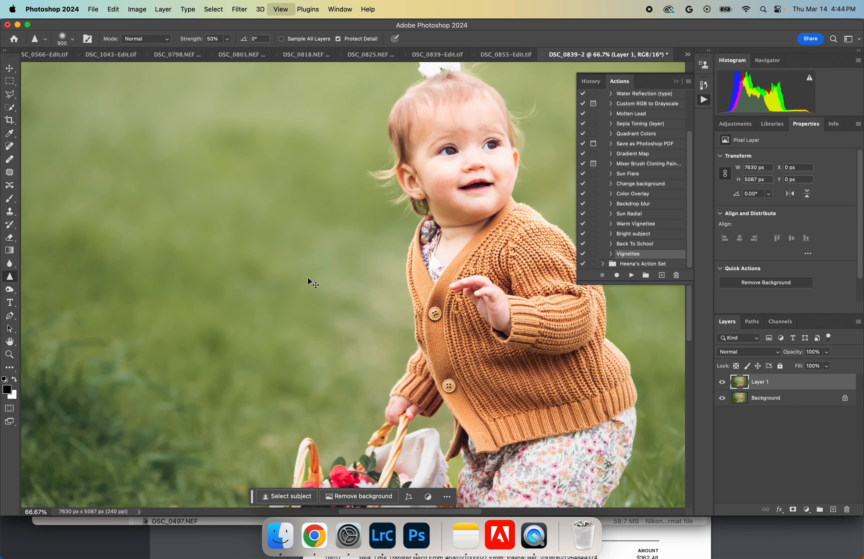
key(bracketleft)
key(bracketleft)
key(bracketleft)
key(bracketleft)
key(bracketleft)
key(bracketleft)
key(bracketleft)
key(bracketleft)
key(bracketleft)
key(bracketleft)
key(bracketleft)
key(bracketleft)
key(bracketleft)
key(bracketleft)
scroll(422, 194, up, 5)
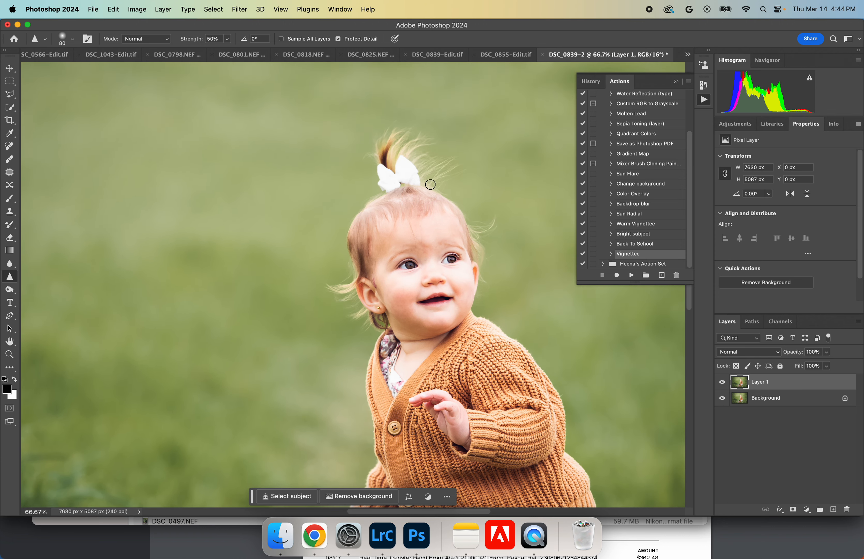